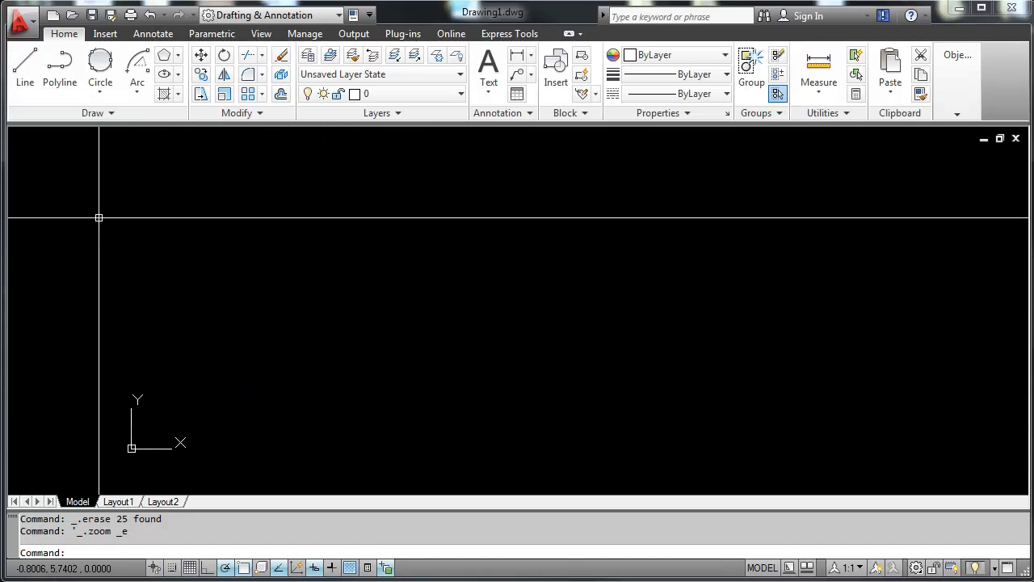
Draw an irregular closed six-sided shape from individual connected line segments, ending at its starting corner
left_click(24, 72)
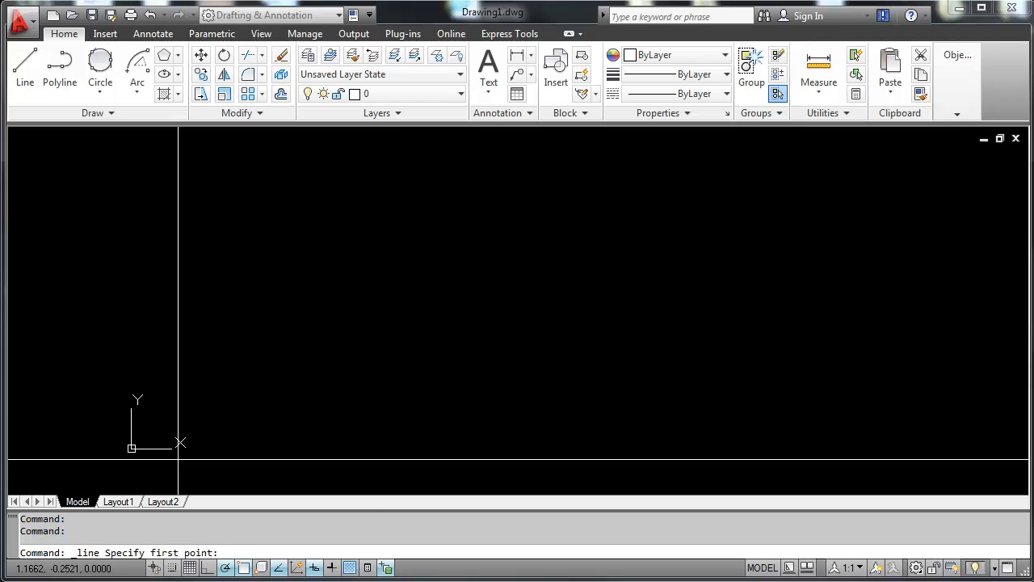
left_click(259, 263)
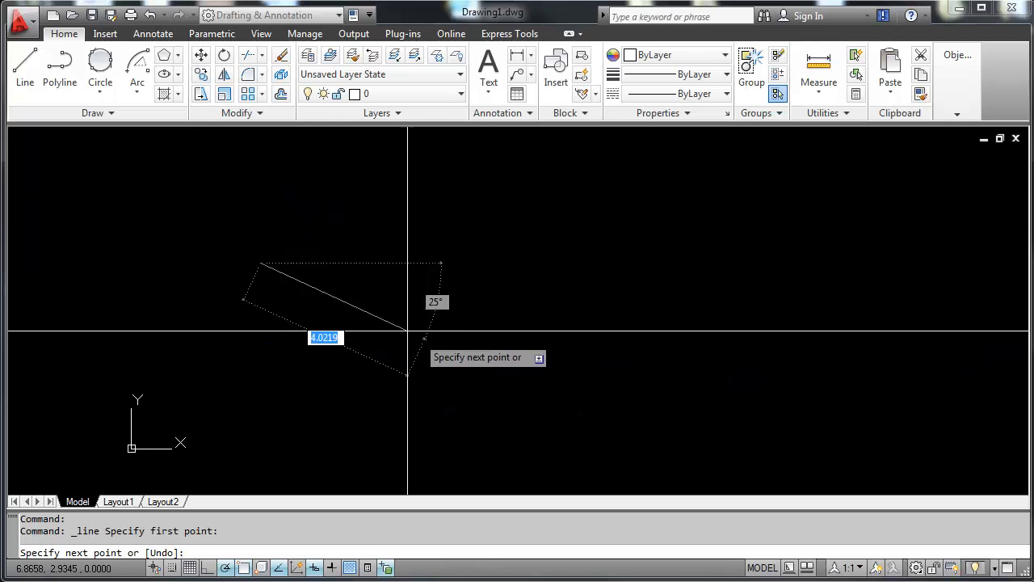
left_click(272, 395)
left_click(407, 428)
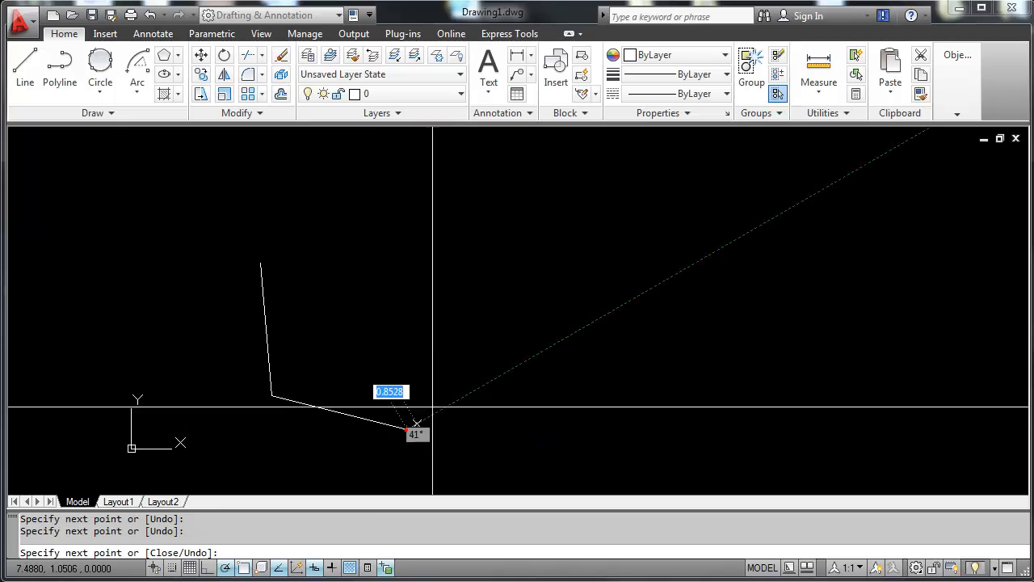
left_click(509, 350)
left_click(533, 218)
left_click(392, 165)
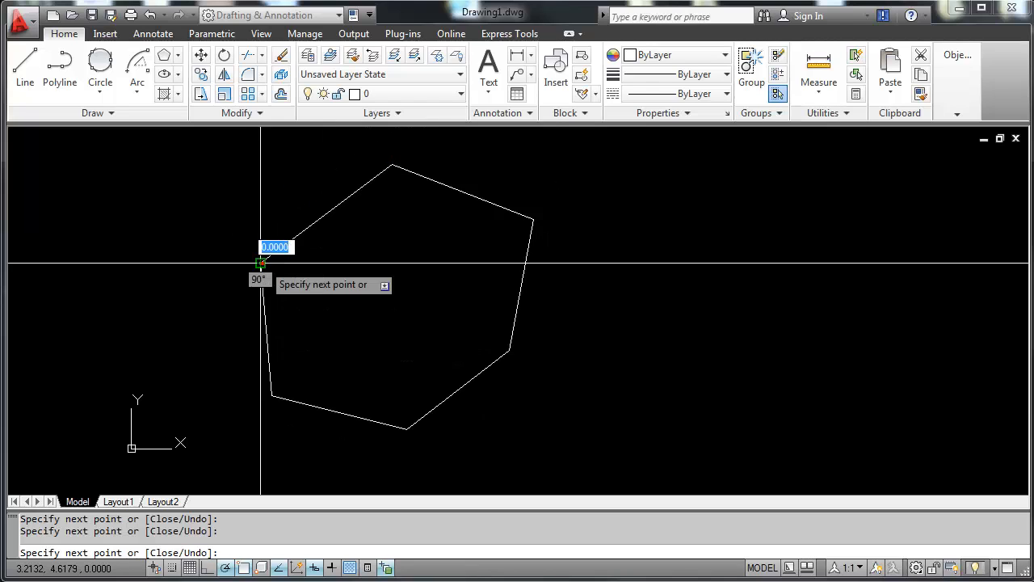
left_click(261, 263)
key("Return")
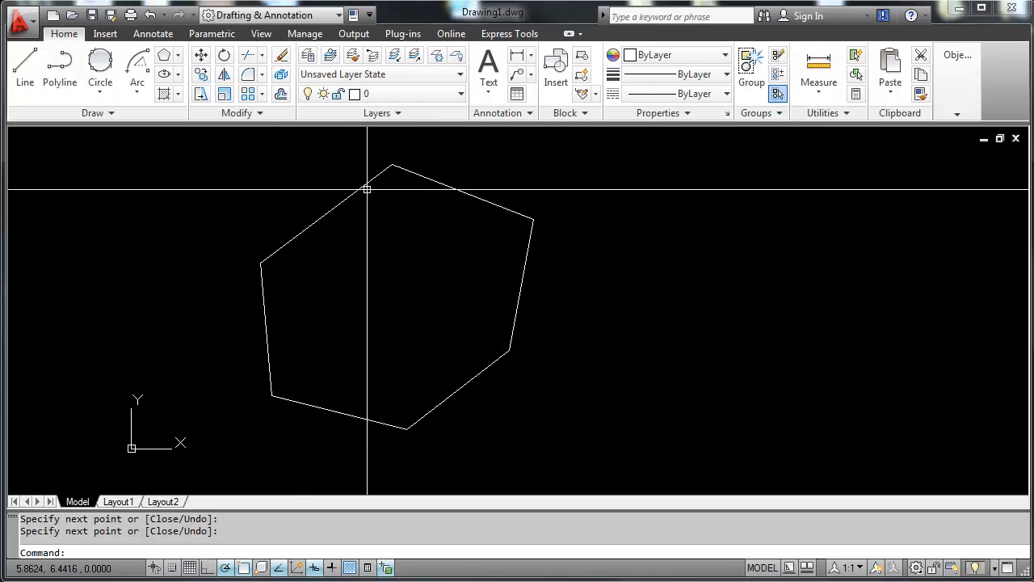
Draw a single line 10 units long at 30° from a start point beside the six-sided shape's lower corner
left_click(26, 68)
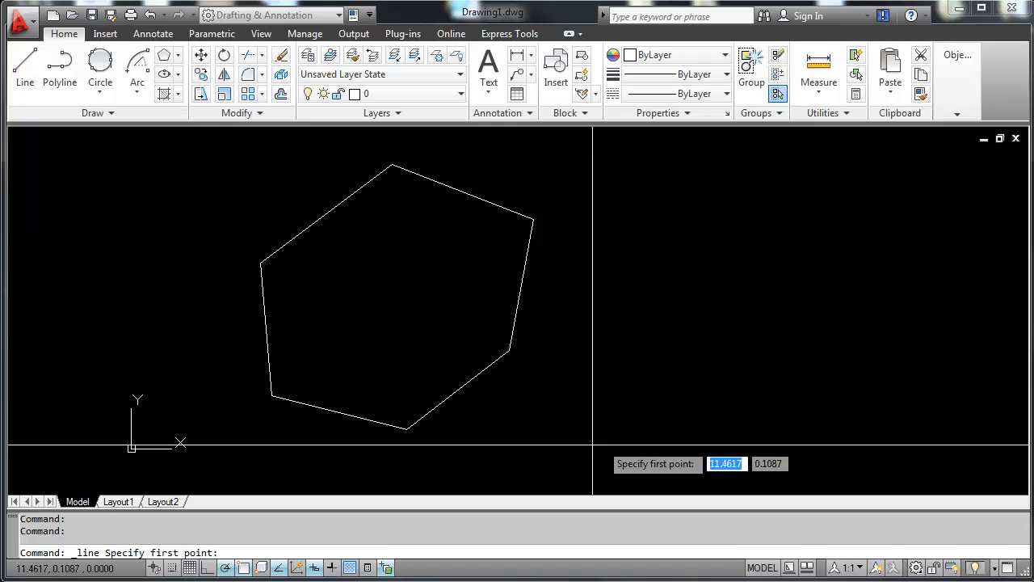
left_click(523, 432)
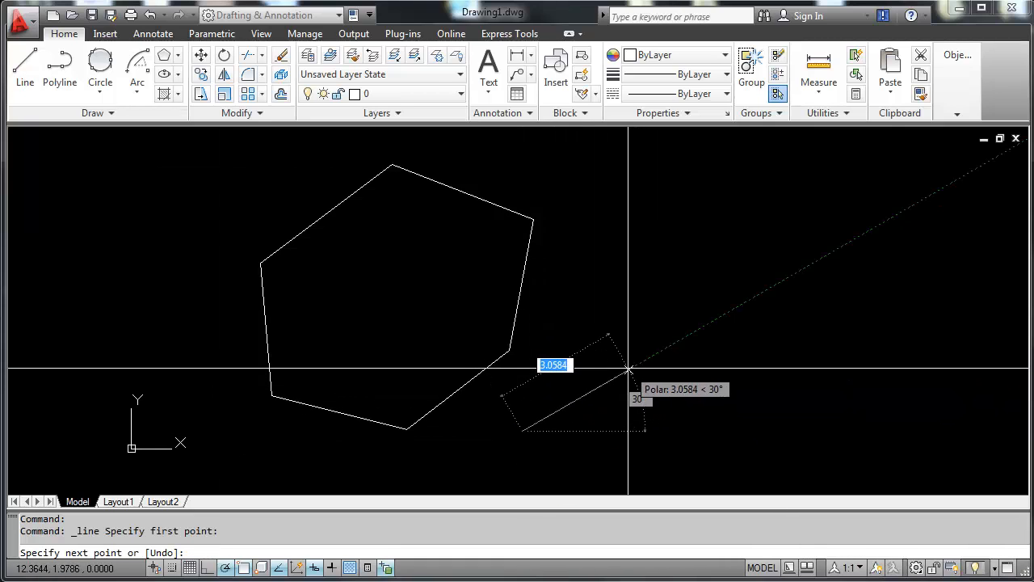
type("10")
key("Return")
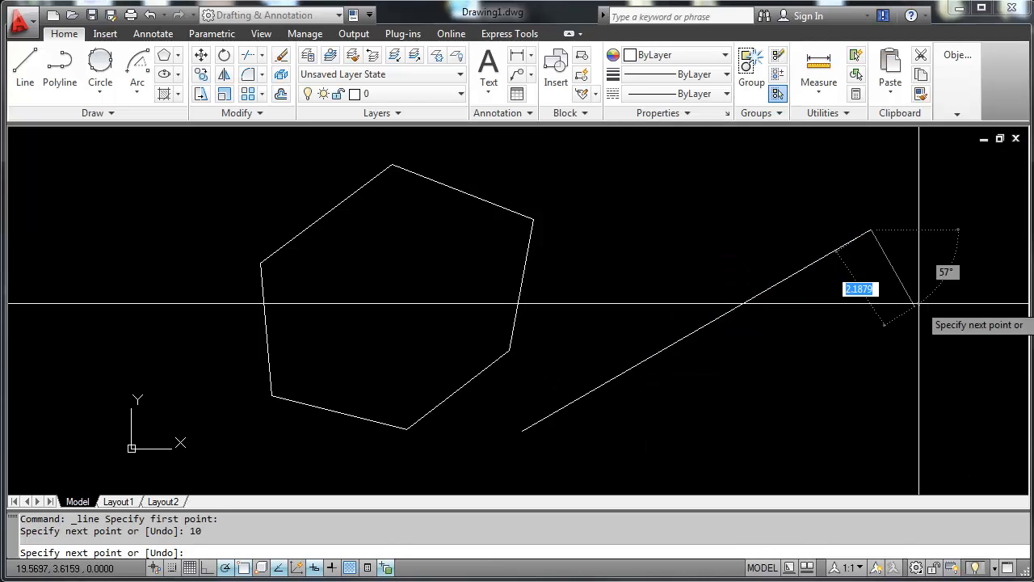
key("Return")
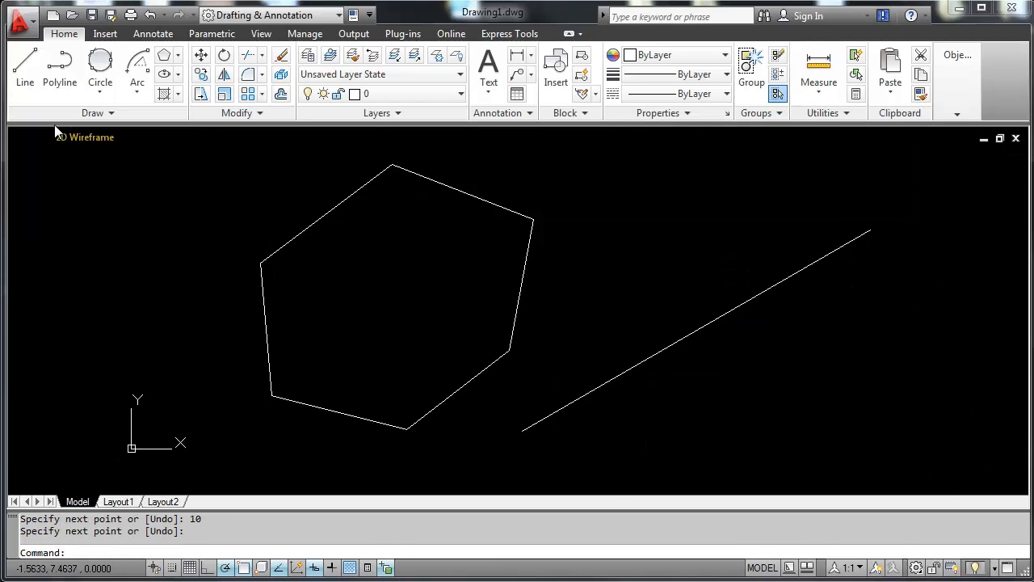
Draw an irregular closed six-sided polyline to the right of the first shape, across the slanted line
left_click(58, 73)
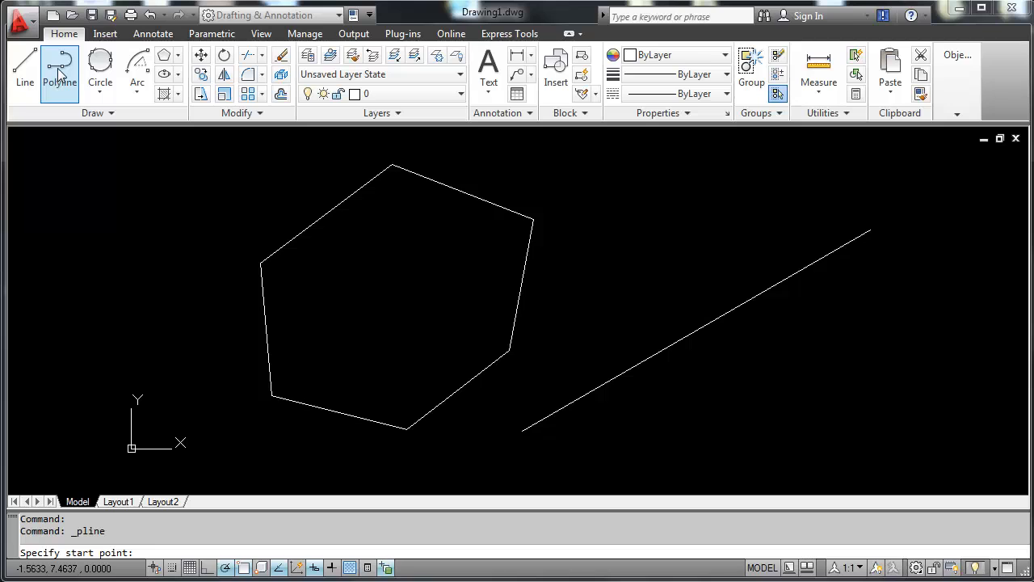
left_click(635, 225)
left_click(627, 330)
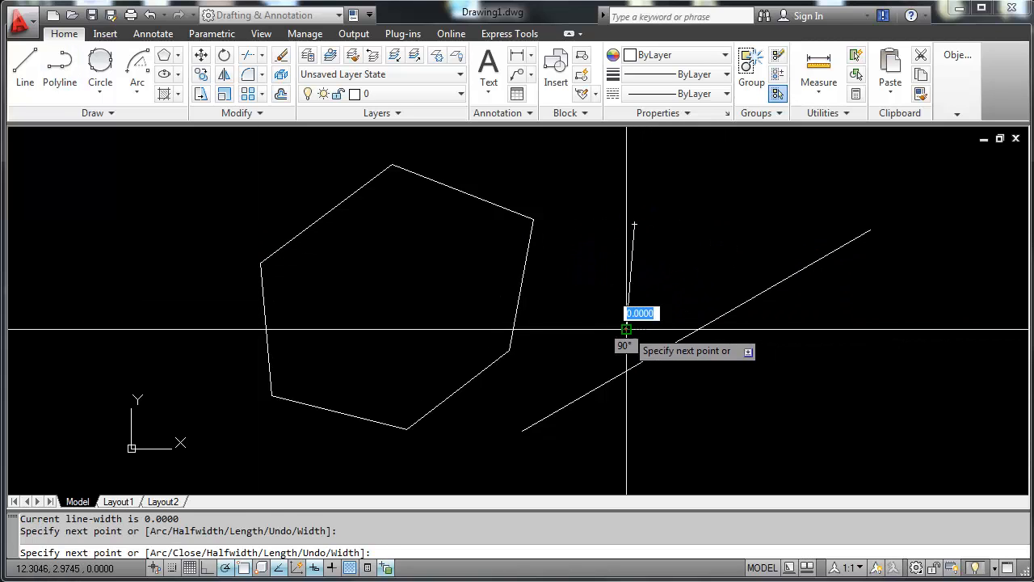
left_click(845, 333)
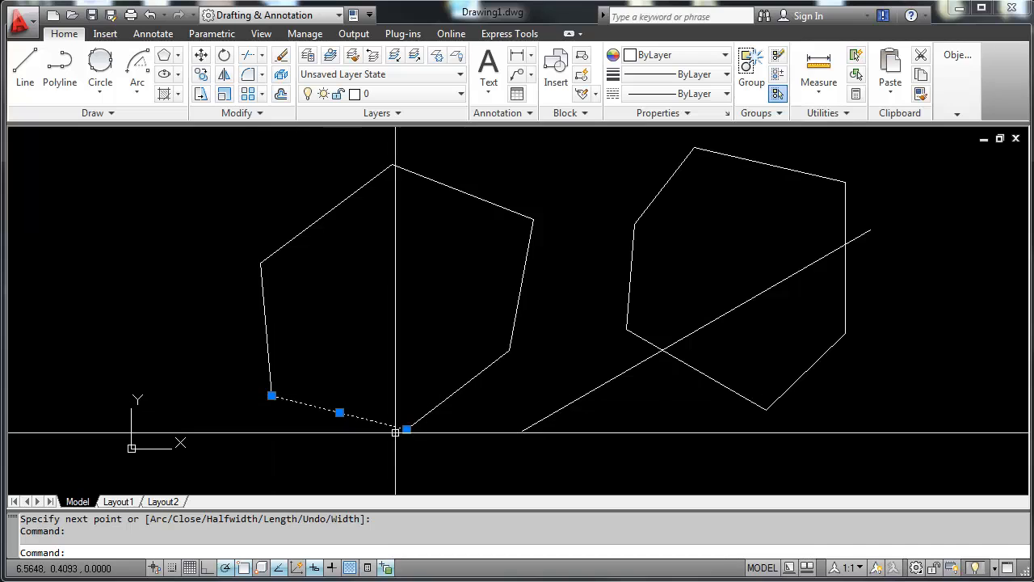
Compare how the line-built shape and the polyline select, picking the separate segments and the polyline, and clear each selection
left_click(265, 315)
left_click(279, 245)
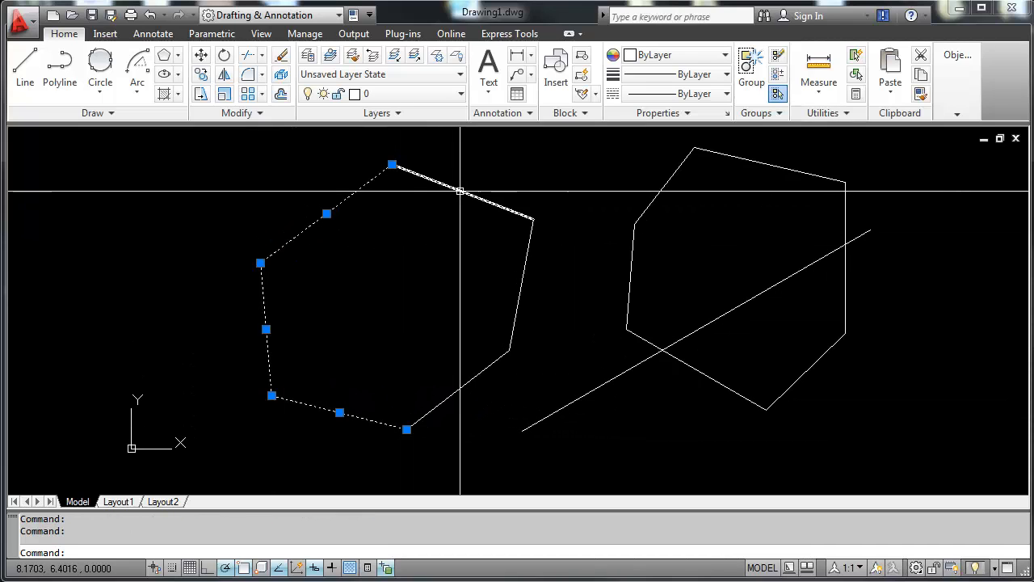
left_click(463, 192)
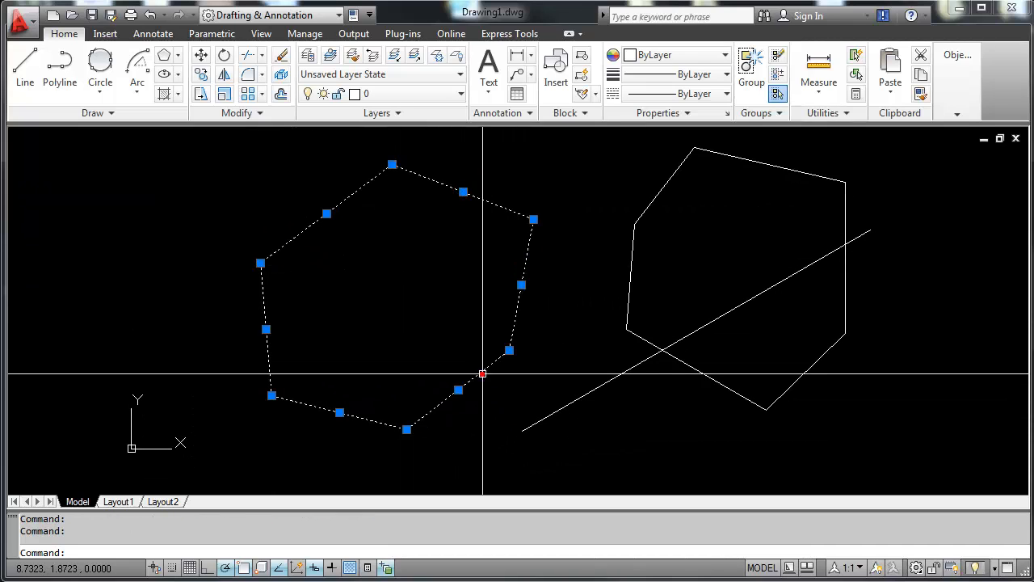
key("Escape")
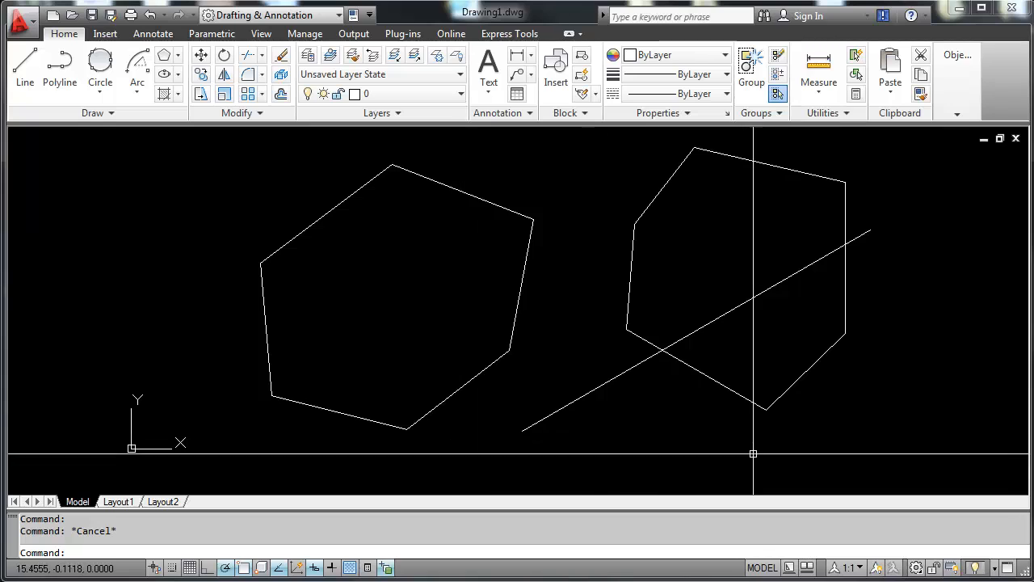
left_click(710, 381)
key("Escape")
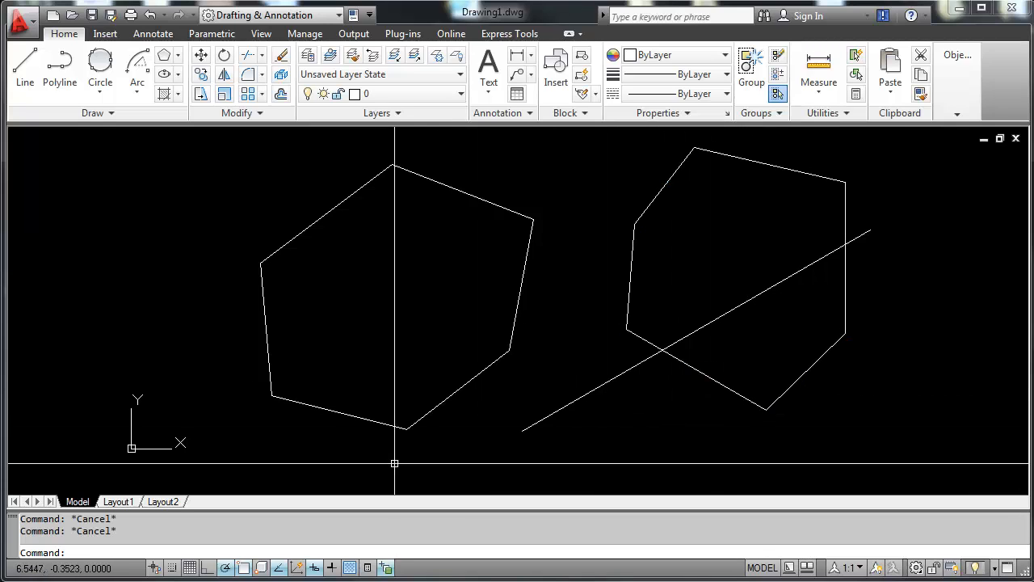
Stretch the right endpoint of the line shape's bottom segment down and to the left, detaching it from the adjoining segment
left_click(333, 410)
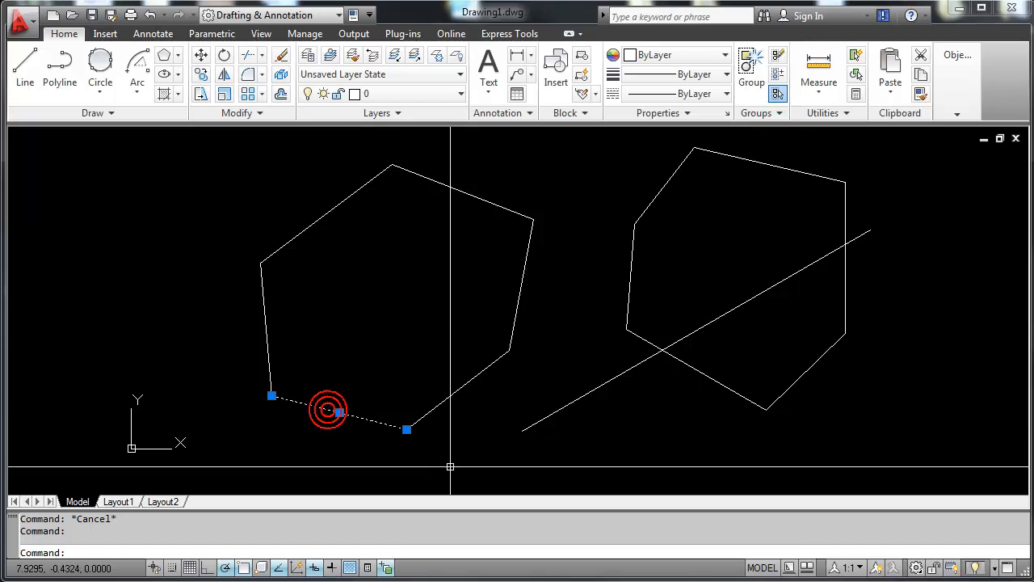
left_click(408, 430)
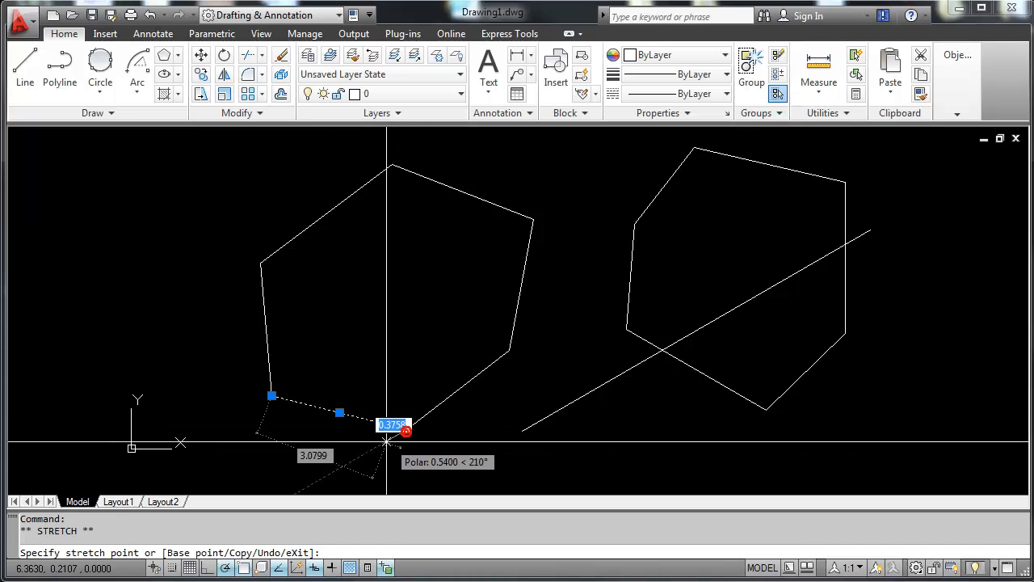
left_click(308, 463)
key("Escape")
key("Escape")
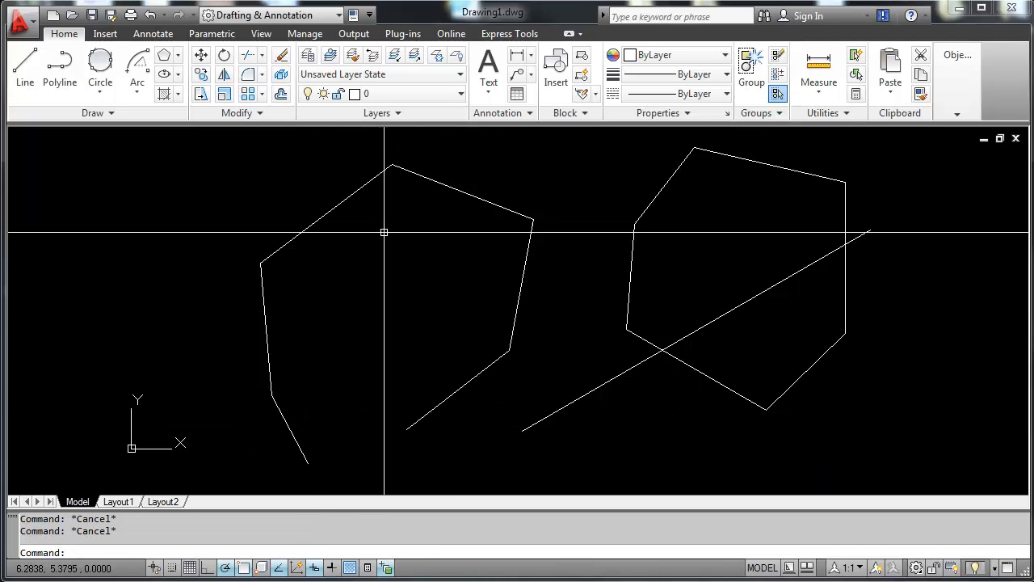
Stretch the polyline's bottom vertex down and to the left, and its lower-right vertex downward
left_click(720, 386)
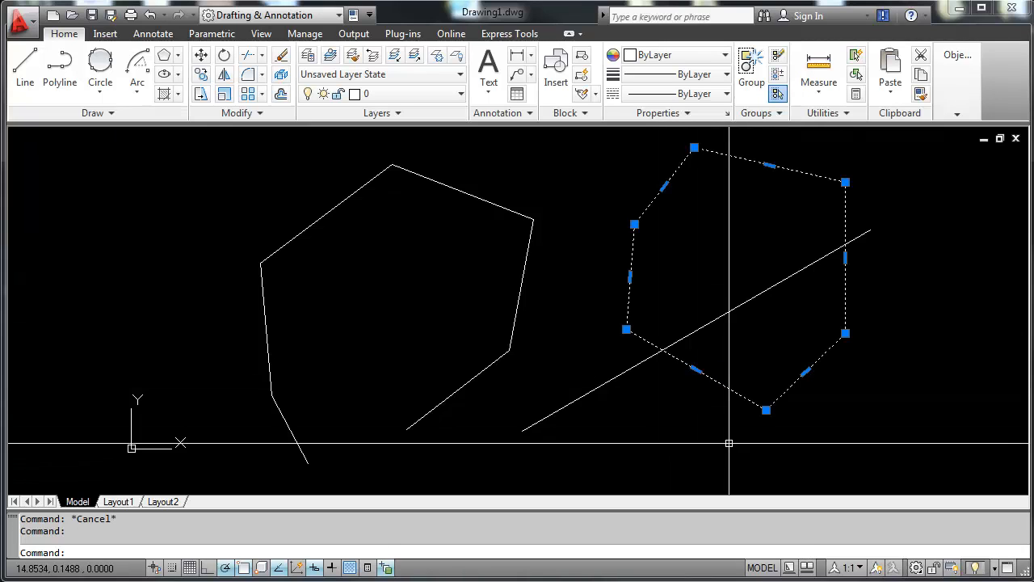
left_click(767, 410)
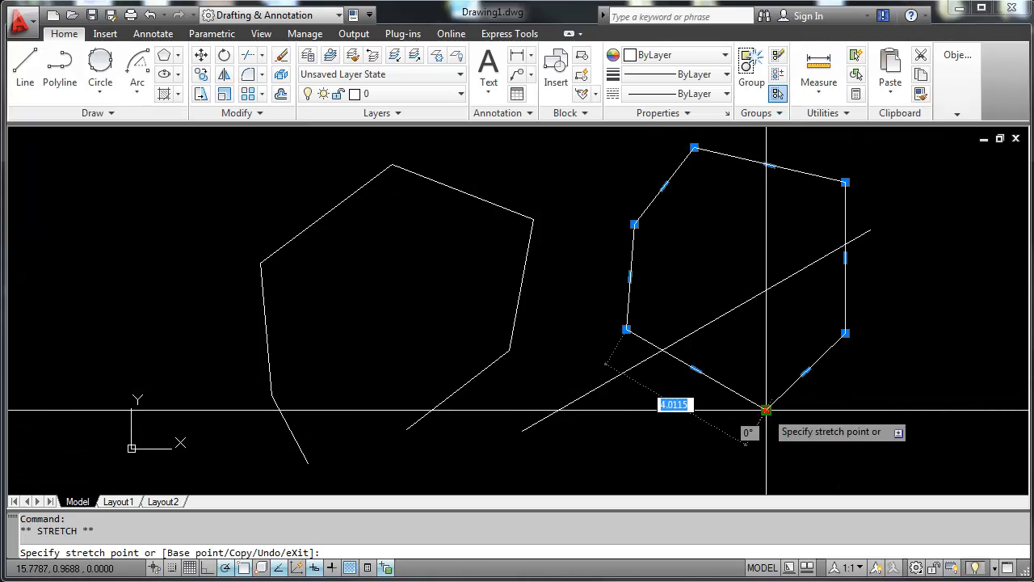
left_click(697, 467)
left_click(845, 332)
left_click(862, 436)
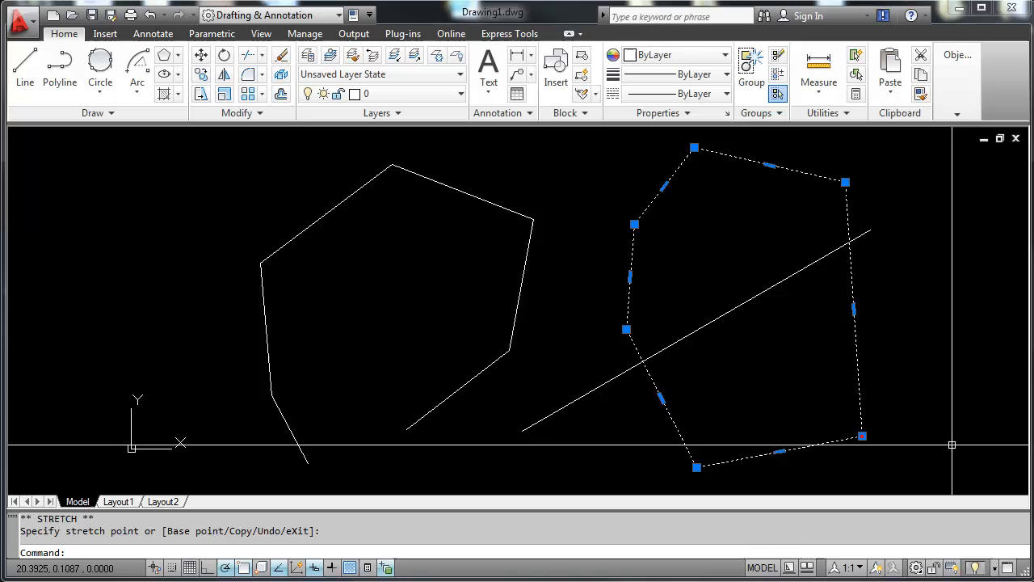
Stretch the polyline's upper-right vertex outward, its top vertex inward and its upper-left vertex upward, and clear the selection
left_click(846, 181)
left_click(946, 190)
left_click(694, 148)
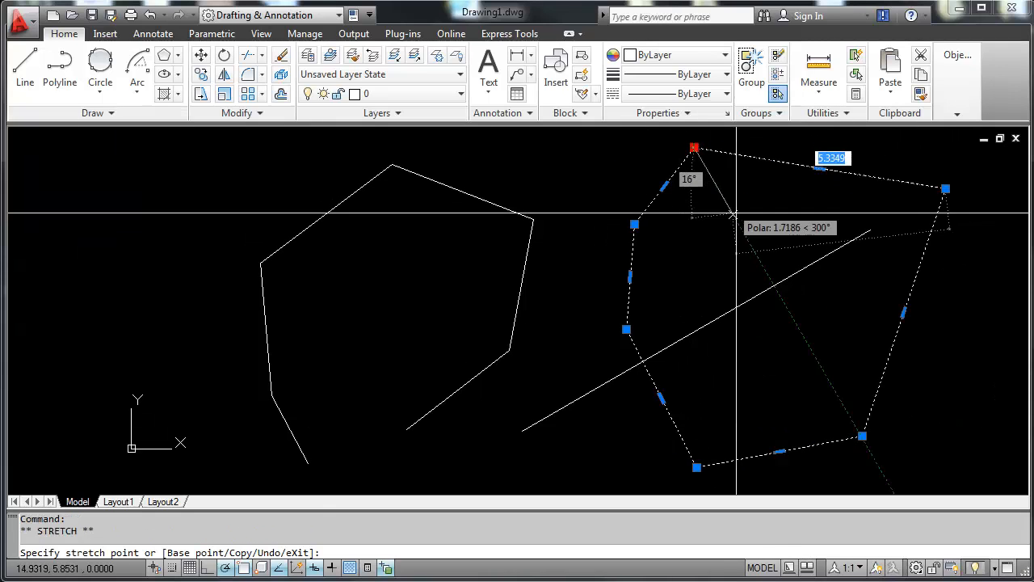
left_click(765, 248)
left_click(618, 182)
key("Escape")
key("Escape")
Draw a centre-radius circle with radius 1 to the left of the open line shape
left_click(100, 89)
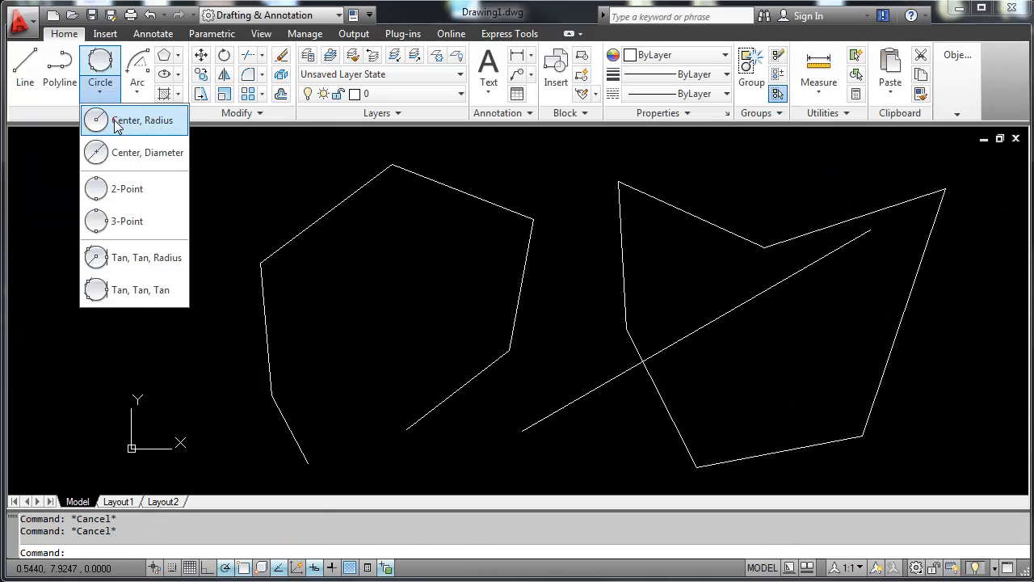
left_click(121, 118)
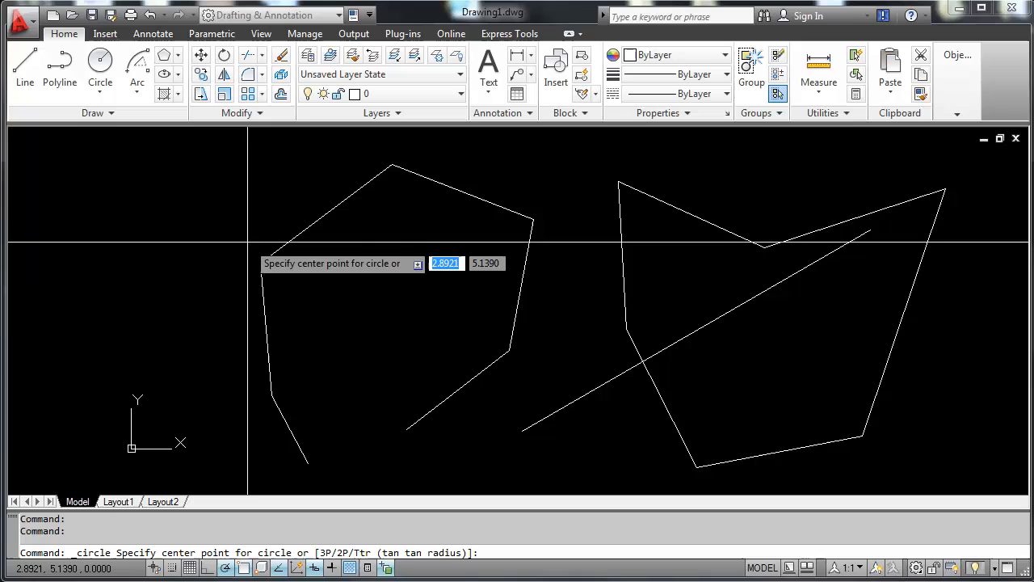
left_click(129, 276)
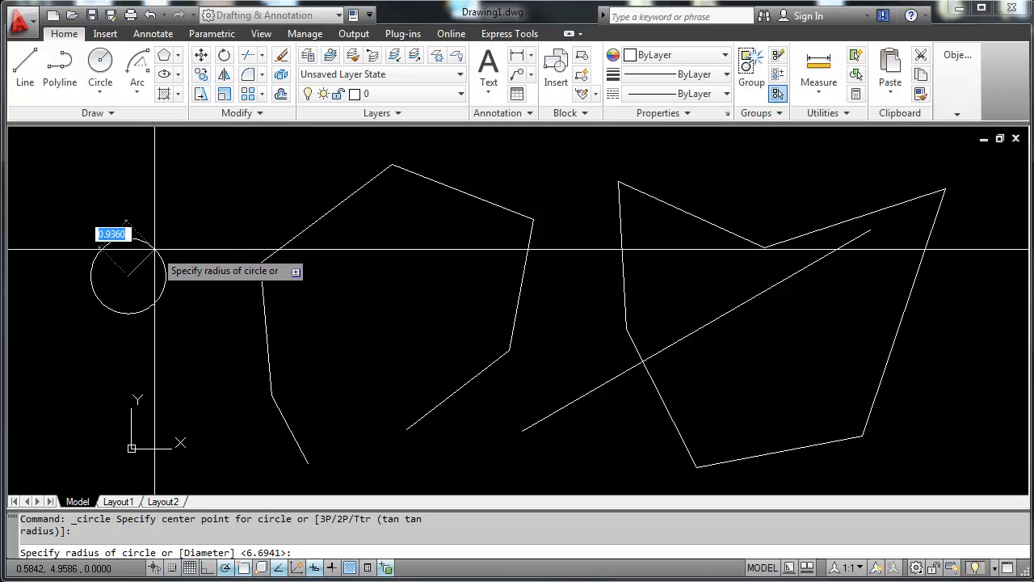
key("Return")
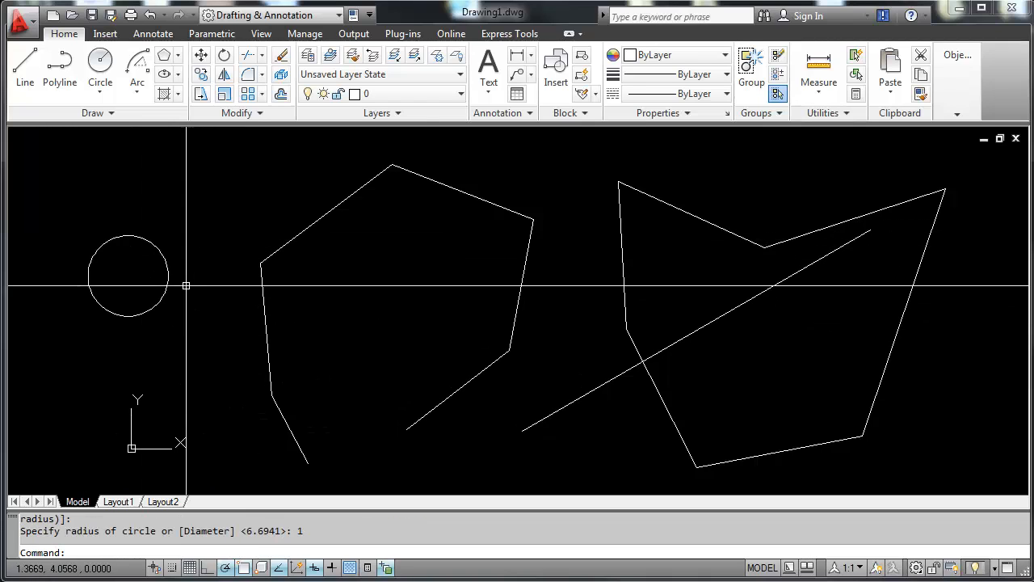
Draw a centre-diameter circle with diameter 2 above and to the right of the first circle
left_click(100, 89)
left_click(123, 154)
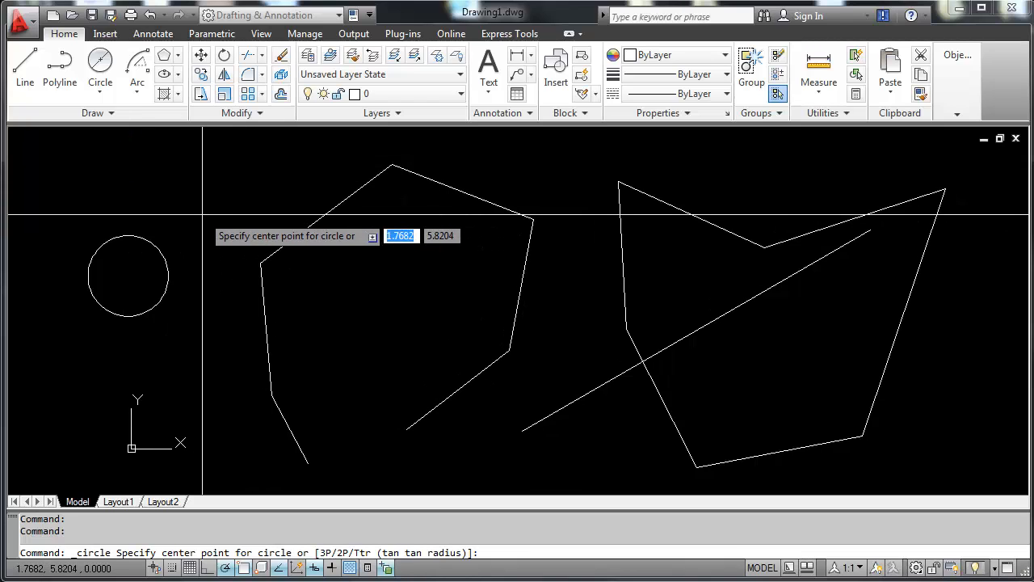
left_click(202, 215)
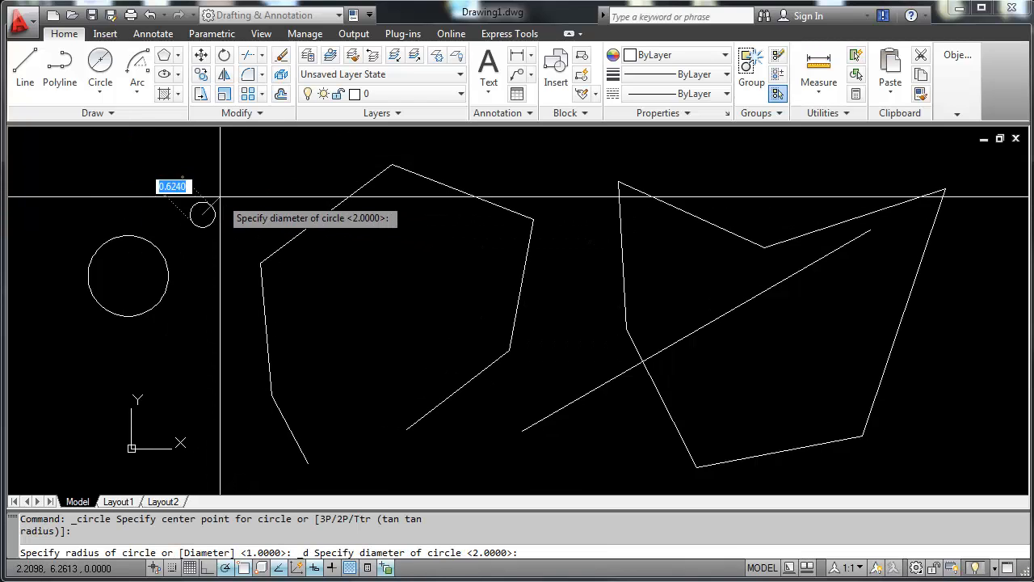
type("2")
key("Return")
Draw a 2-point circle spanning the gap between the two open endpoints at the bottom of the line shape
left_click(100, 89)
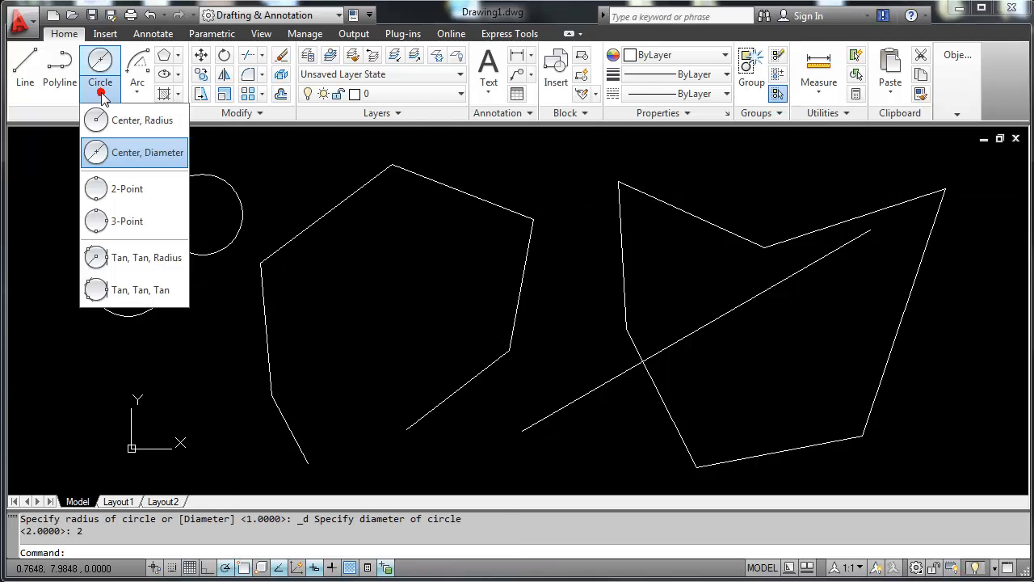
left_click(123, 190)
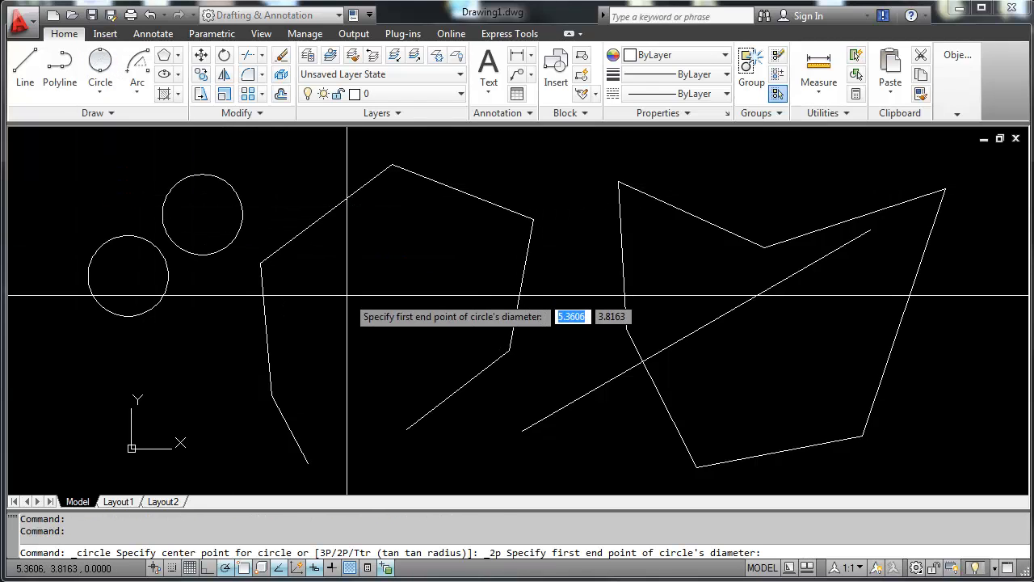
left_click(308, 462)
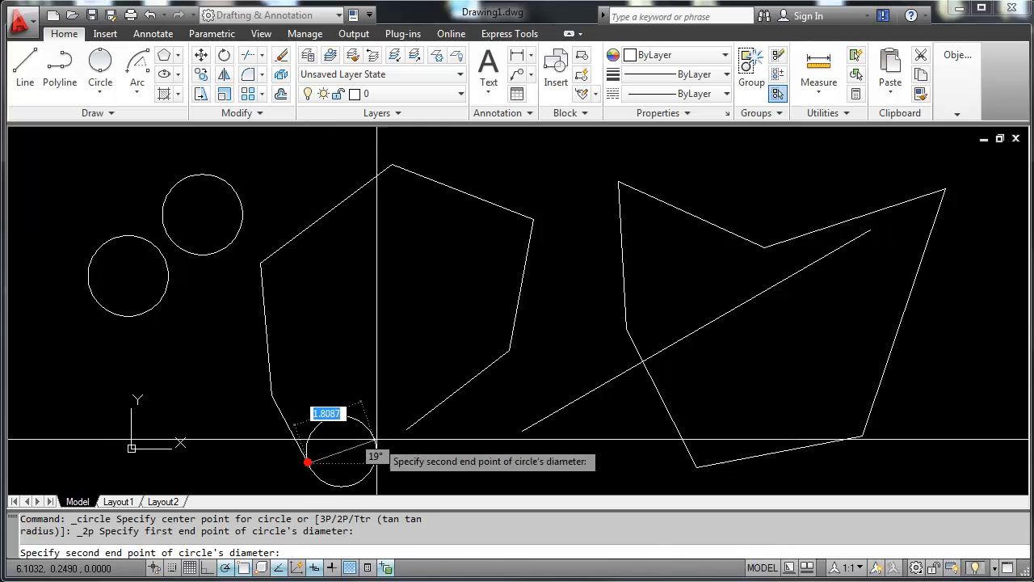
left_click(406, 430)
Draw a 3-point circle through the open shape's upper-right vertex, the polyline's left-side vertex and the open shape's lower-right vertex
scroll(409, 427, "down", 4)
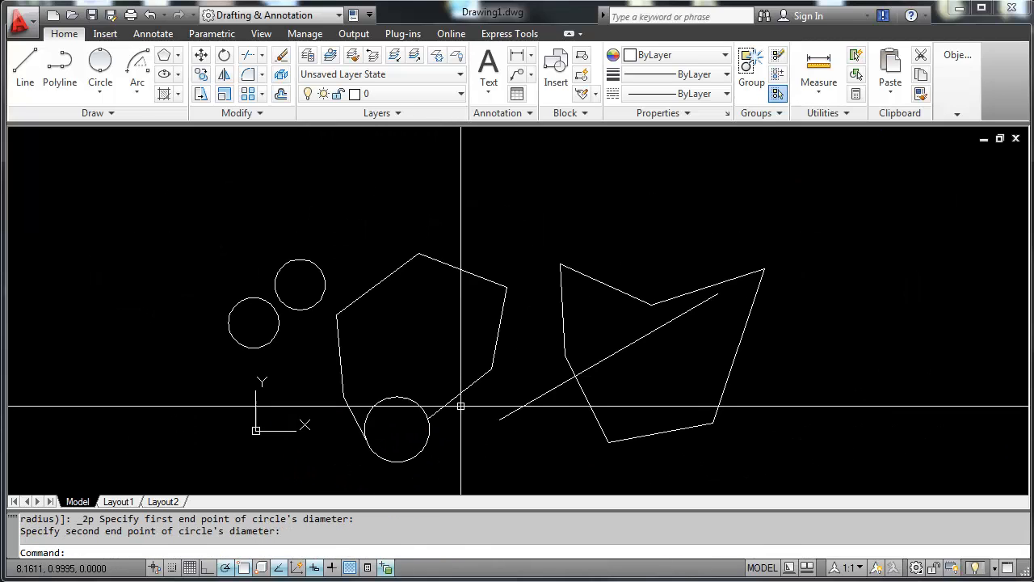
left_click(100, 93)
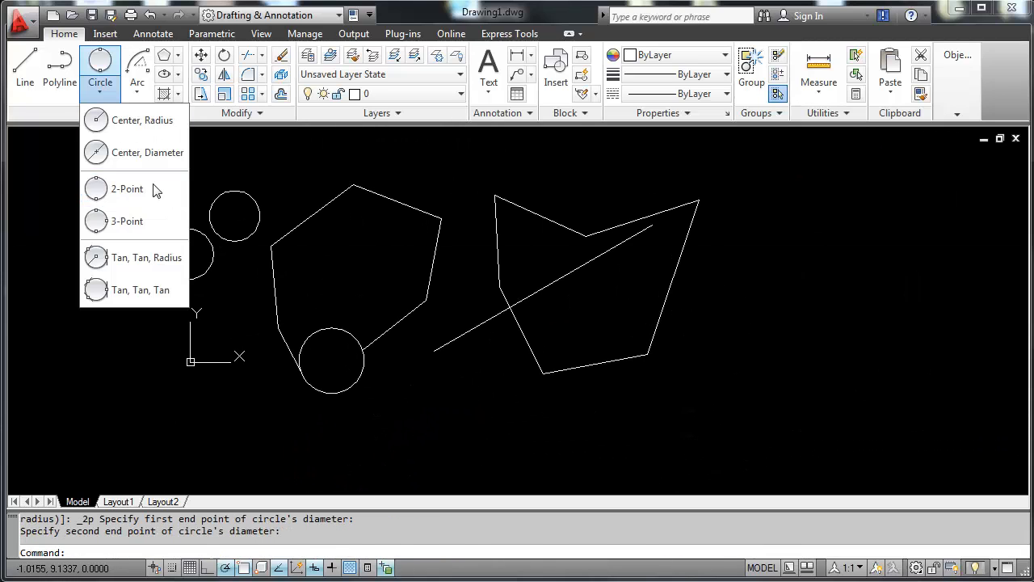
left_click(121, 222)
left_click(440, 217)
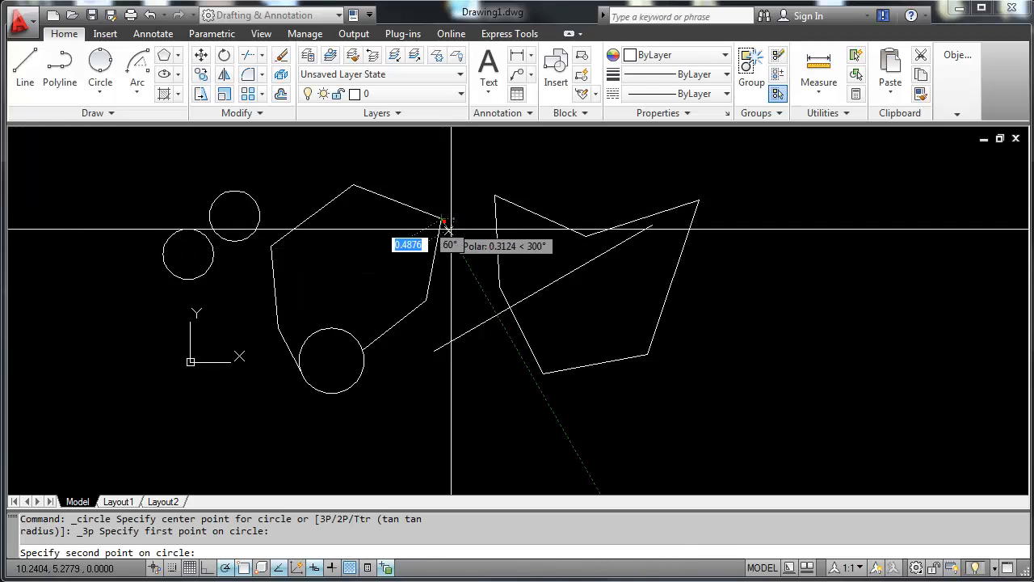
left_click(498, 288)
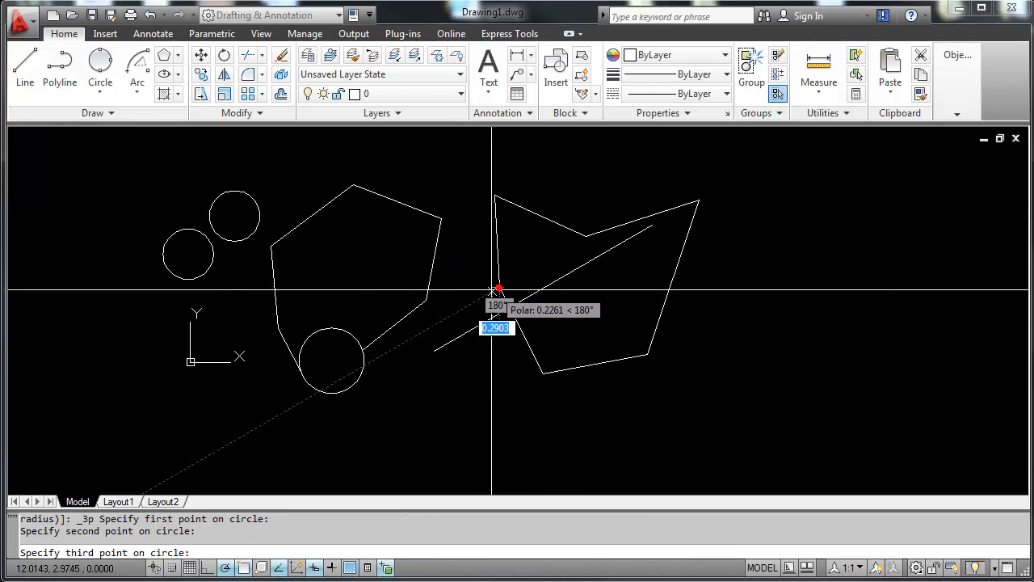
left_click(427, 297)
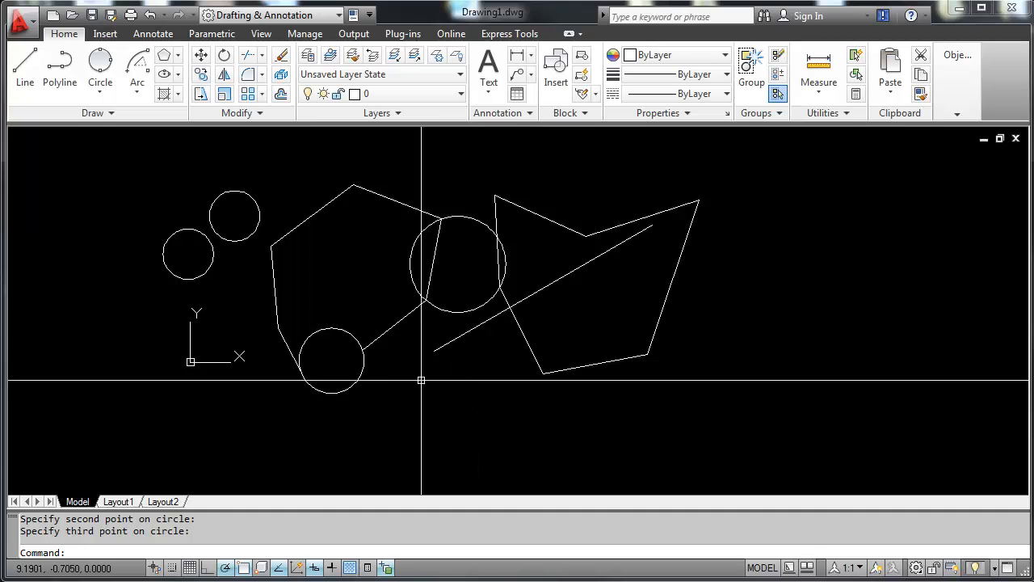
Draw a tangent-tangent-radius circle with radius 3 touching the long diagonal line and the polyline's lower-left edge
left_click(100, 91)
left_click(122, 260)
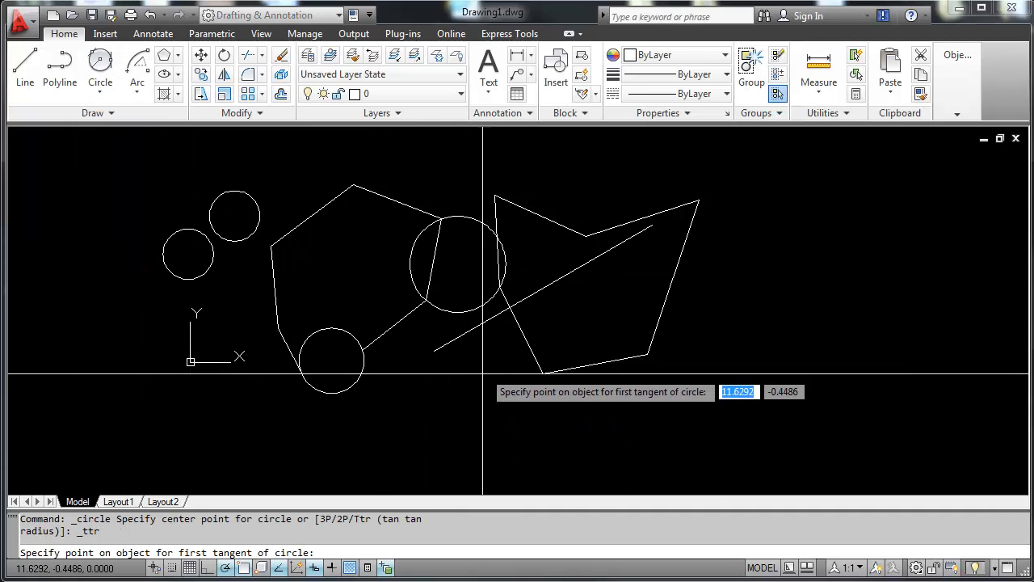
left_click(460, 337)
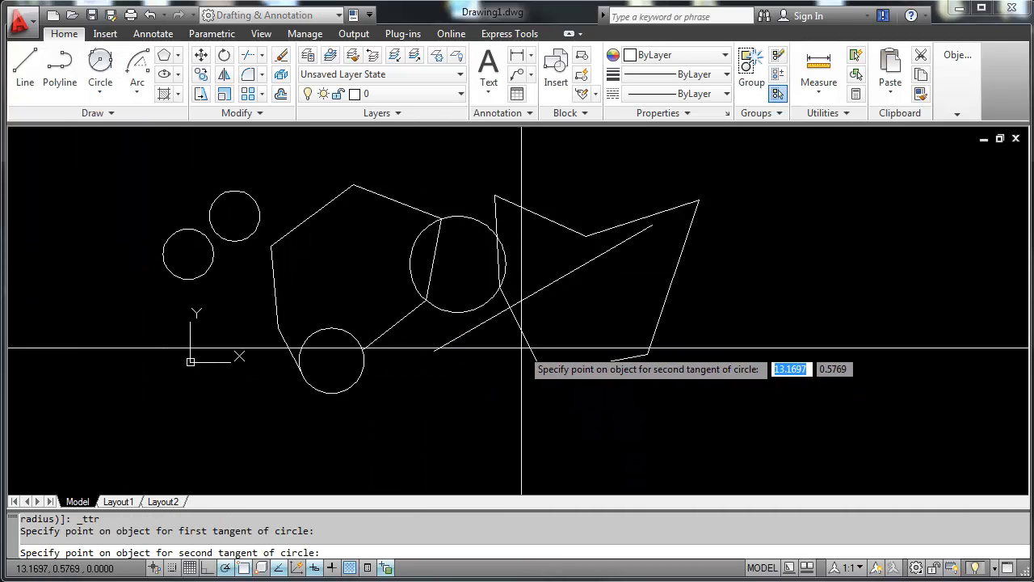
left_click(520, 350)
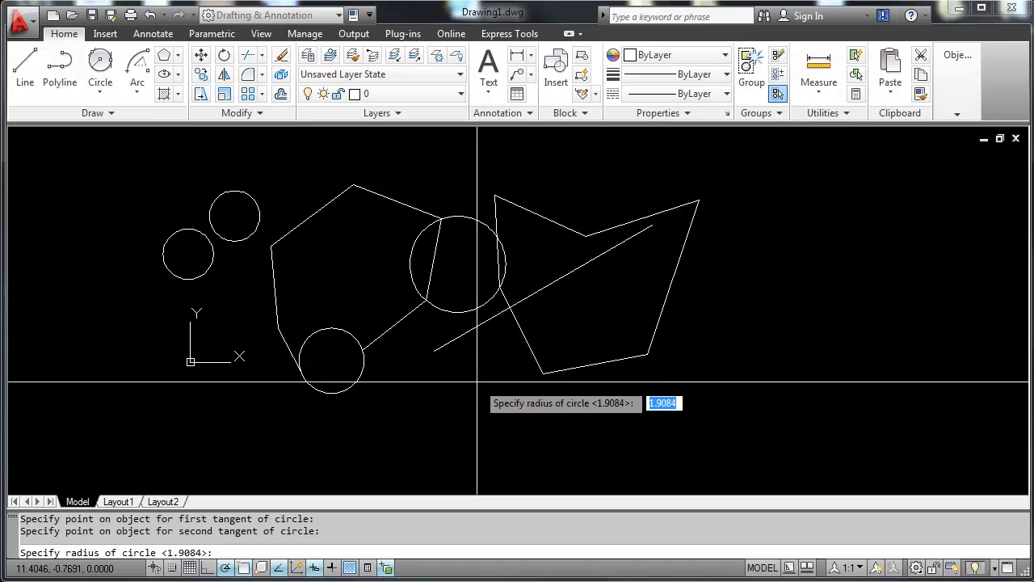
type("3")
key("Return")
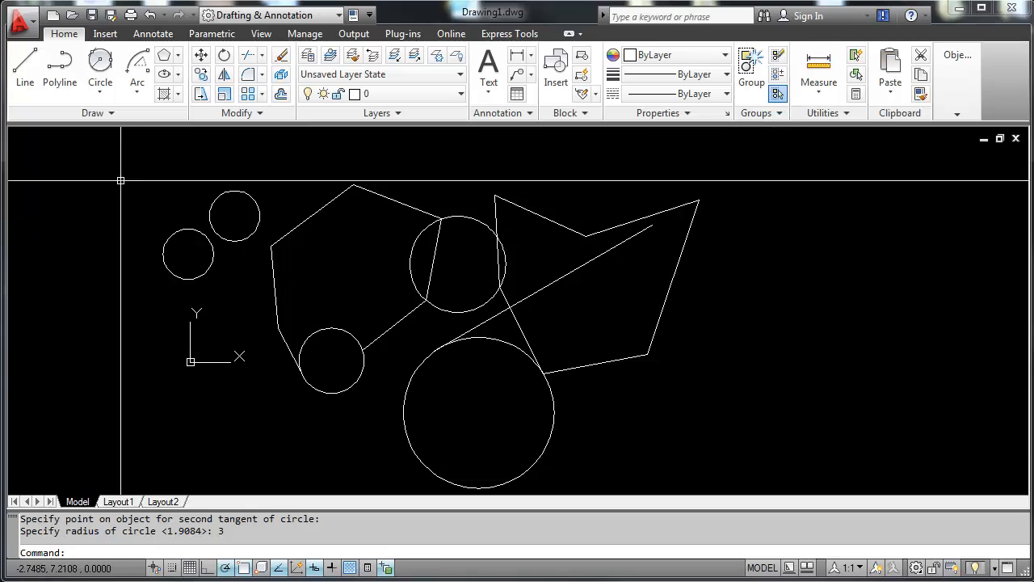
Draw a circle tangent to three objects: the polyline's bottom edge, its lower-left edge and the long diagonal line
left_click(101, 91)
left_click(123, 291)
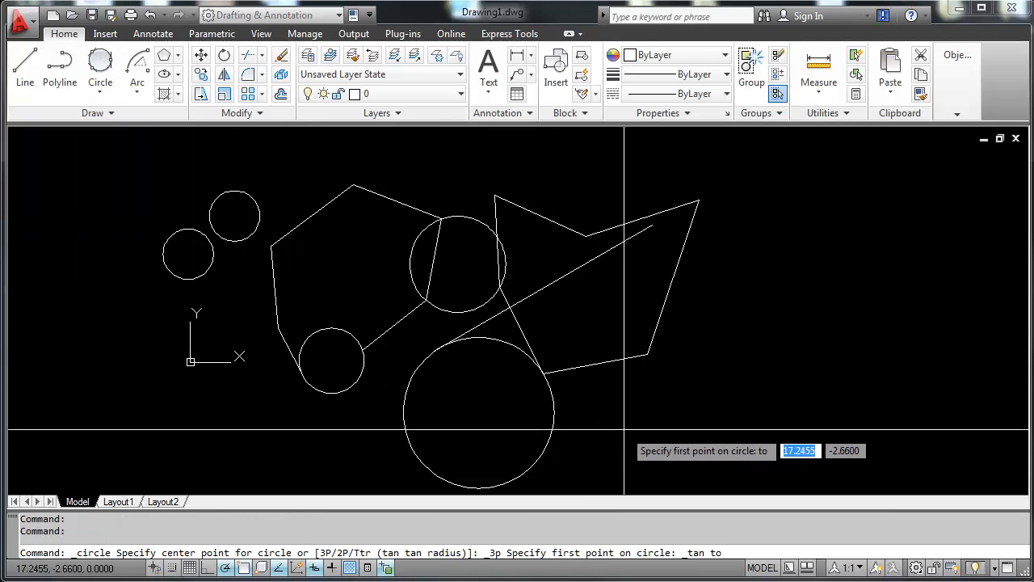
left_click(591, 363)
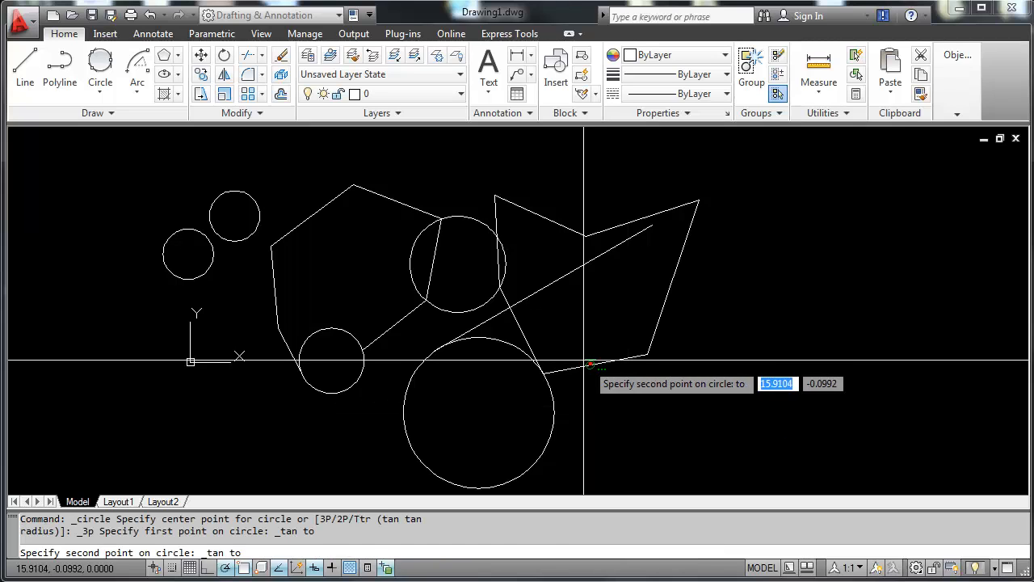
left_click(525, 353)
left_click(569, 279)
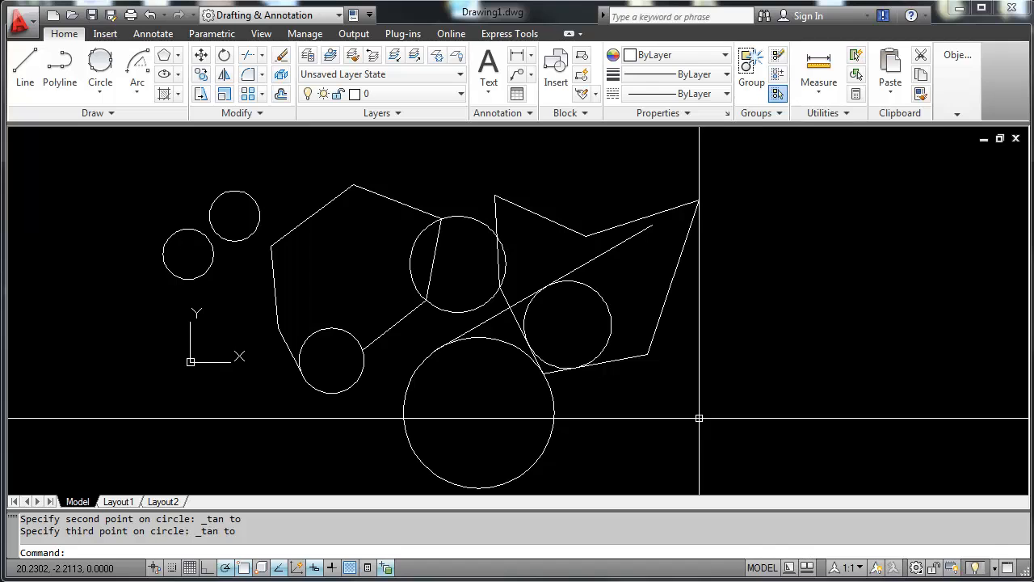
Draw an upward-bulging 3-point arc in the empty space to the right of the polyline
left_click(139, 79)
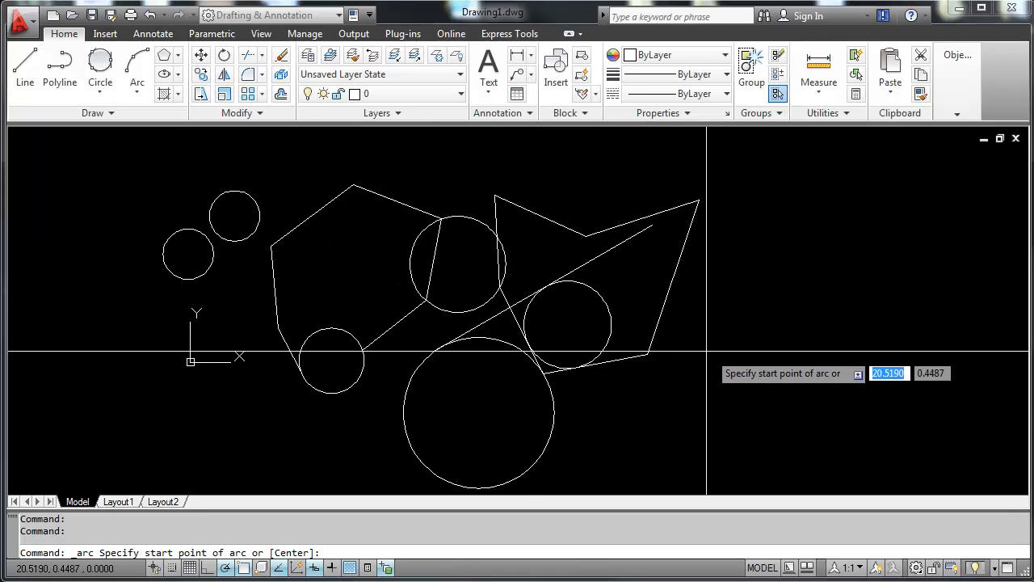
left_click(735, 356)
left_click(799, 285)
left_click(887, 328)
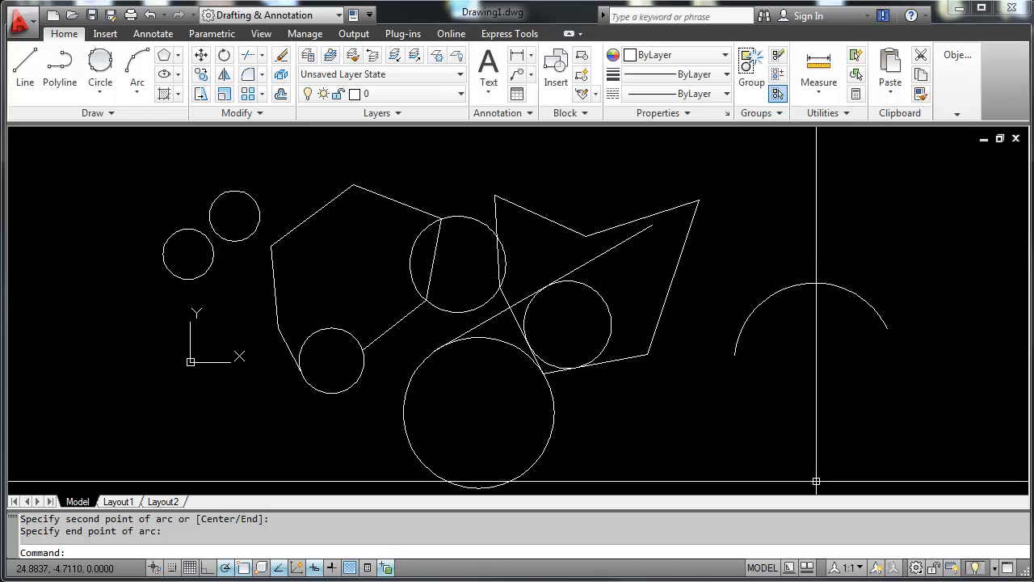
Draw a start-center-end arc below the first arc, sweeping around the underside and ending at the upper right
left_click(143, 67)
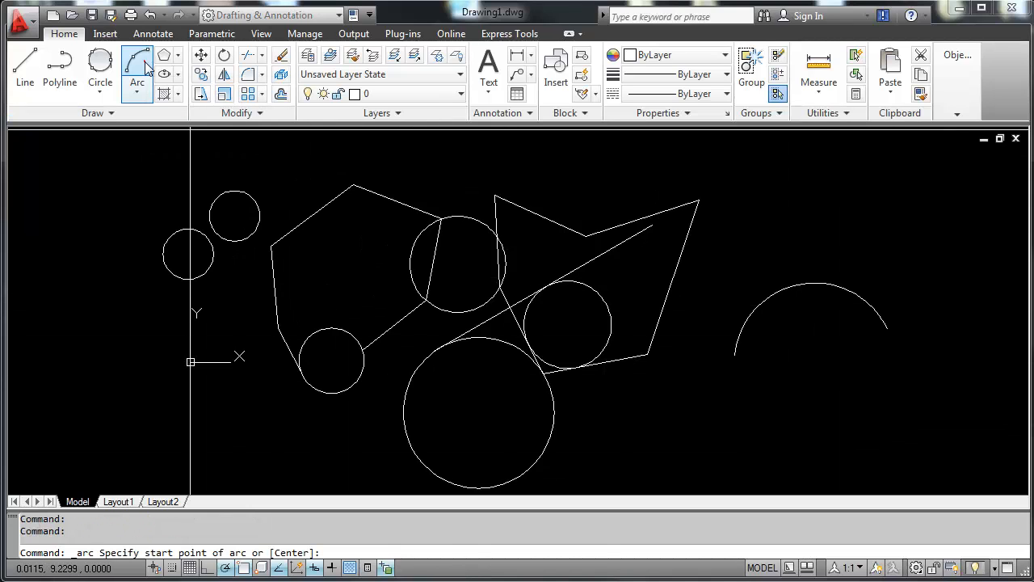
left_click(136, 91)
left_click(182, 156)
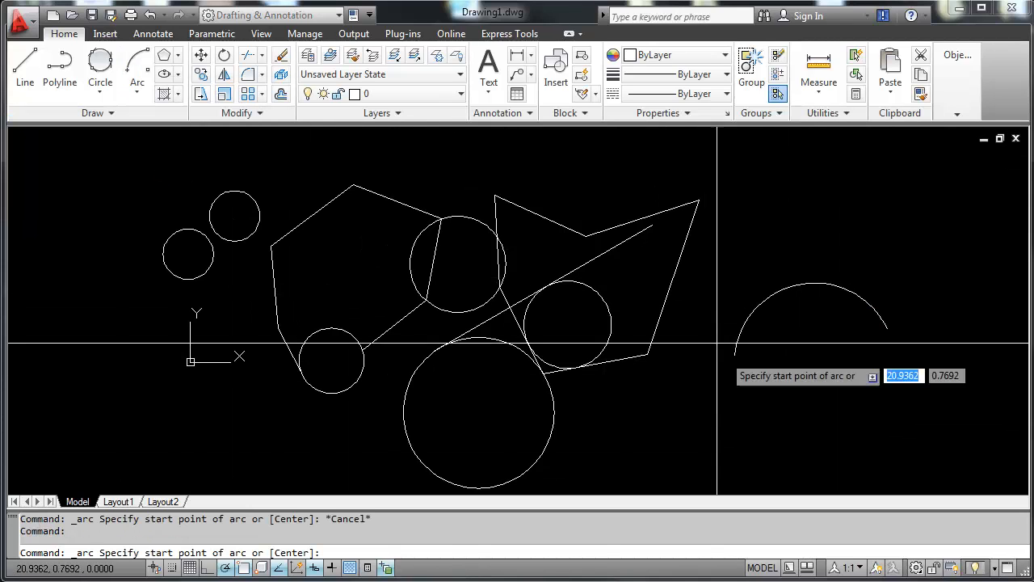
left_click(798, 445)
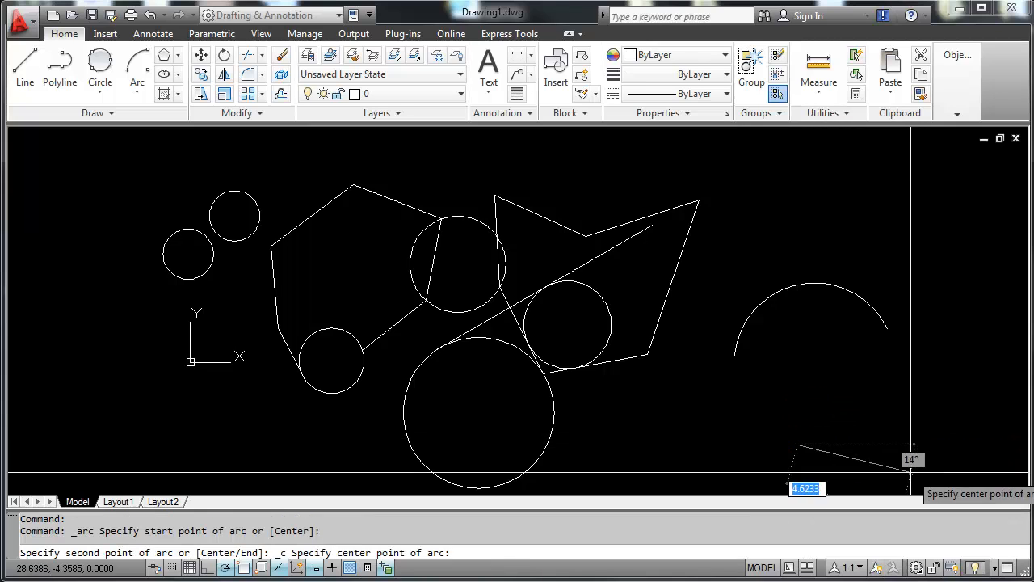
left_click(890, 445)
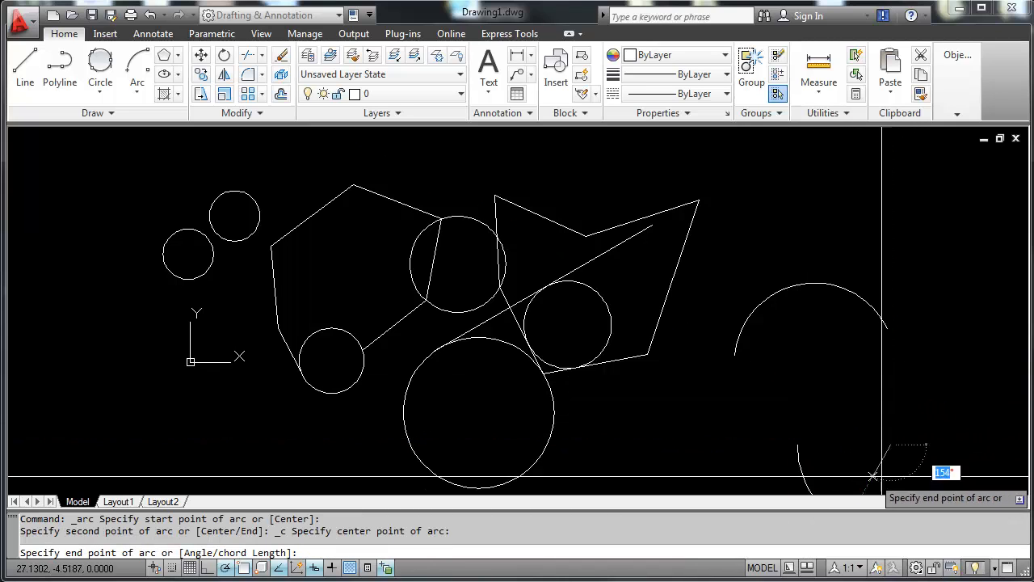
scroll(897, 396, "down", 4)
scroll(848, 420, "up", 3)
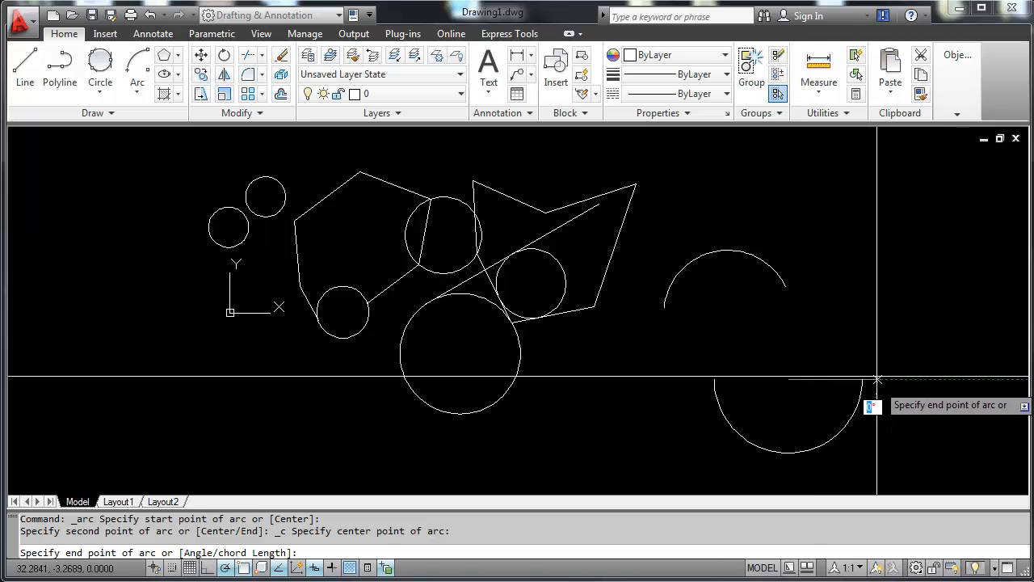
left_click(839, 329)
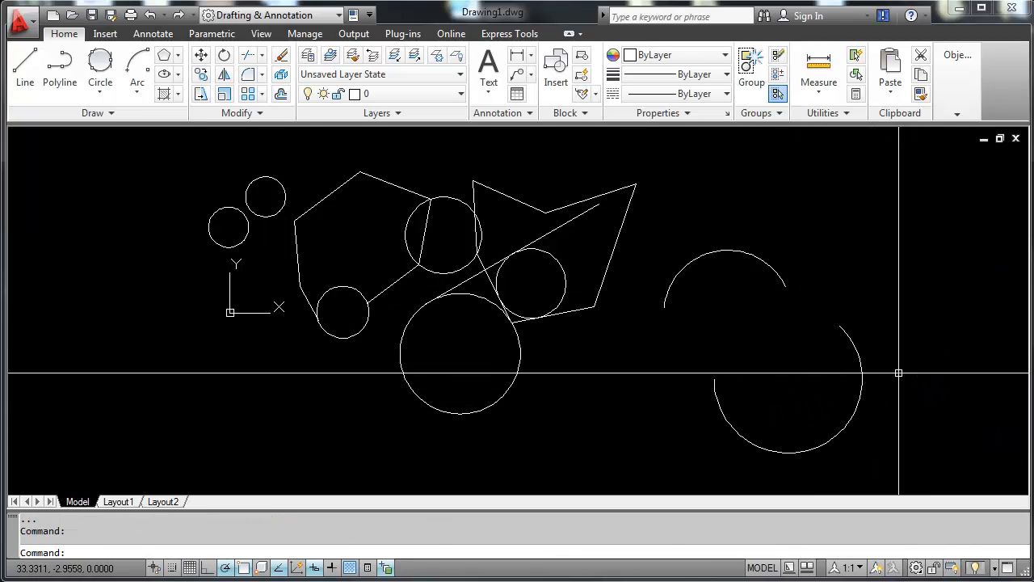
Draw a 2 by 2 rectangle below and to the left of the coordinate origin using the relative corner @2,2
left_click(178, 55)
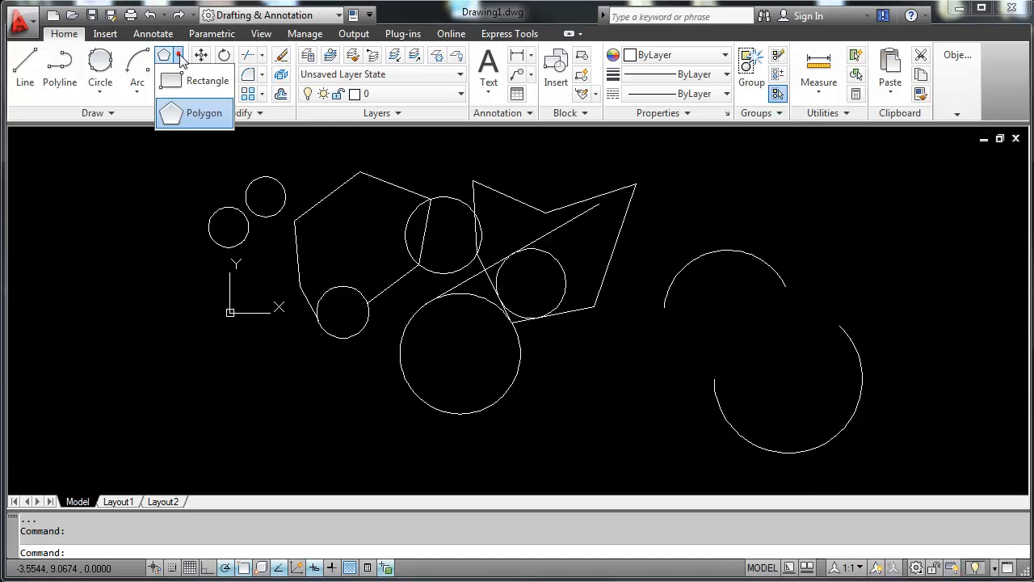
left_click(184, 85)
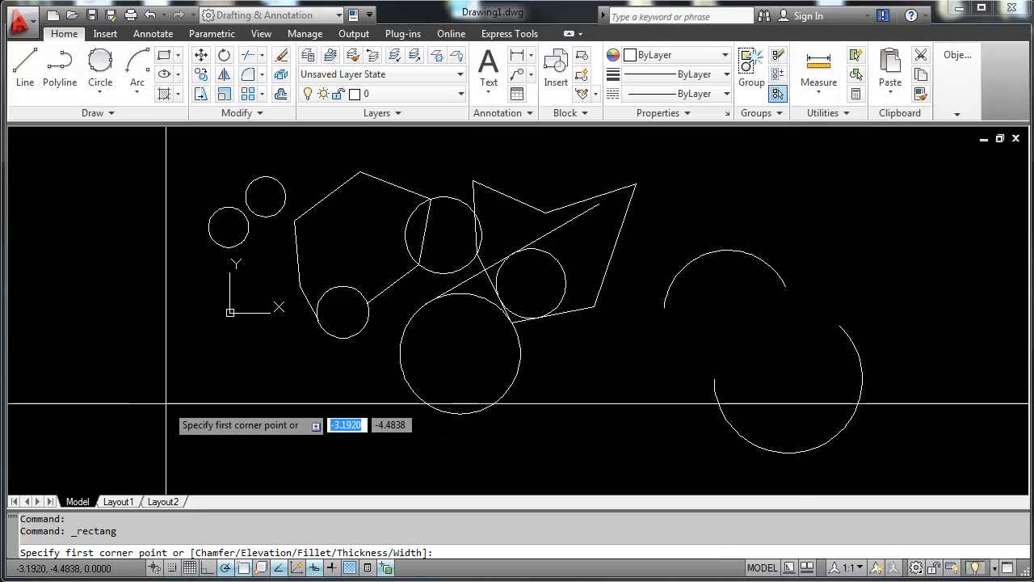
left_click(92, 416)
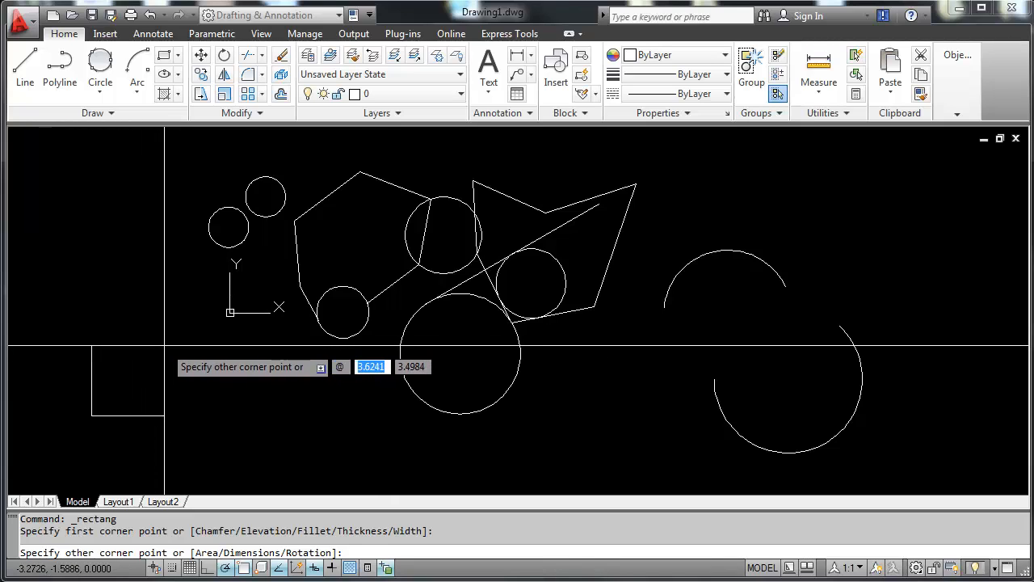
key("Return")
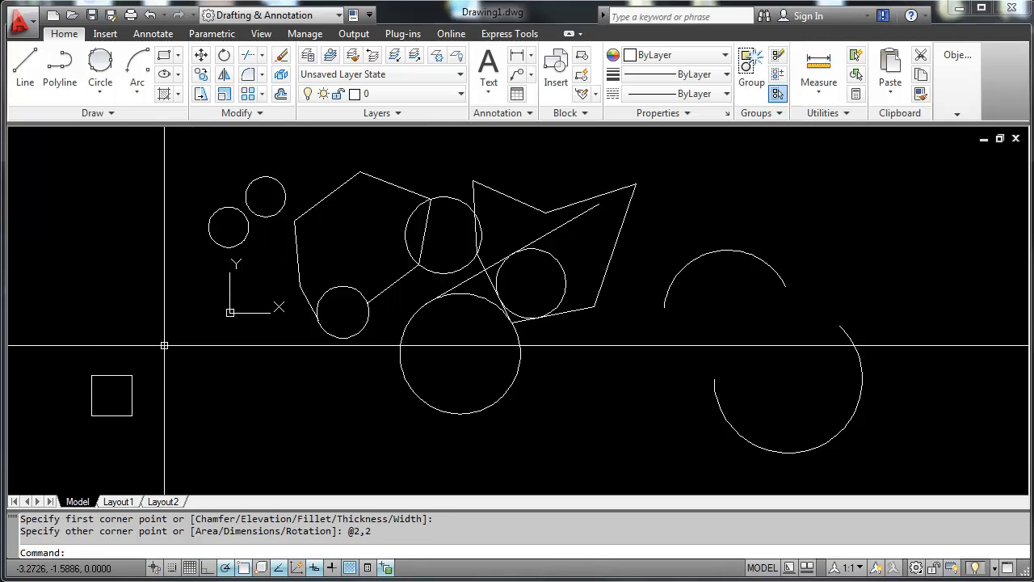
Draw a five-sided polygon circumscribed about a circle, upright and to the right of the small square
scroll(105, 414, "up", 2)
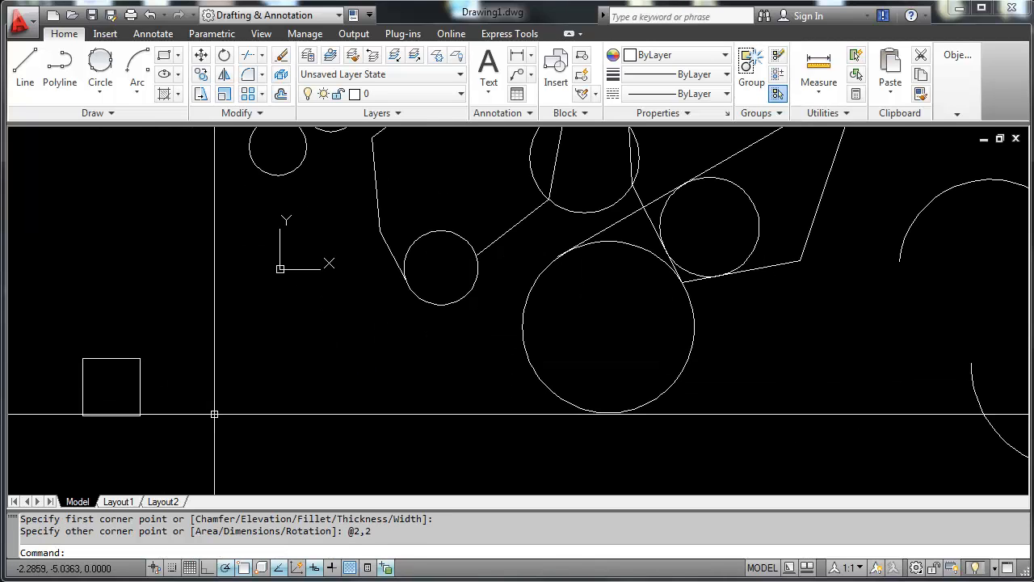
left_click(177, 54)
left_click(205, 114)
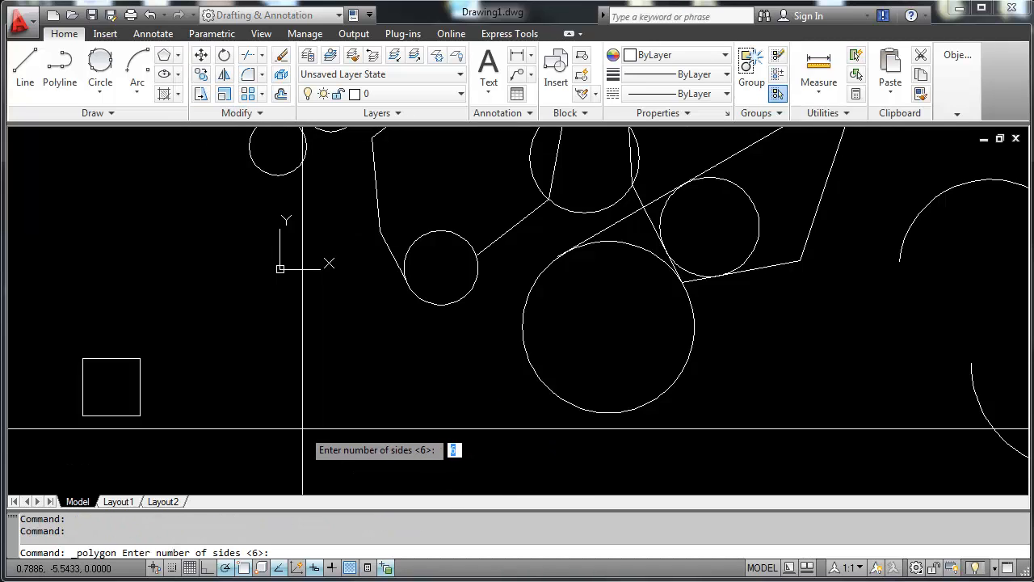
type("5")
key("Return")
left_click(269, 416)
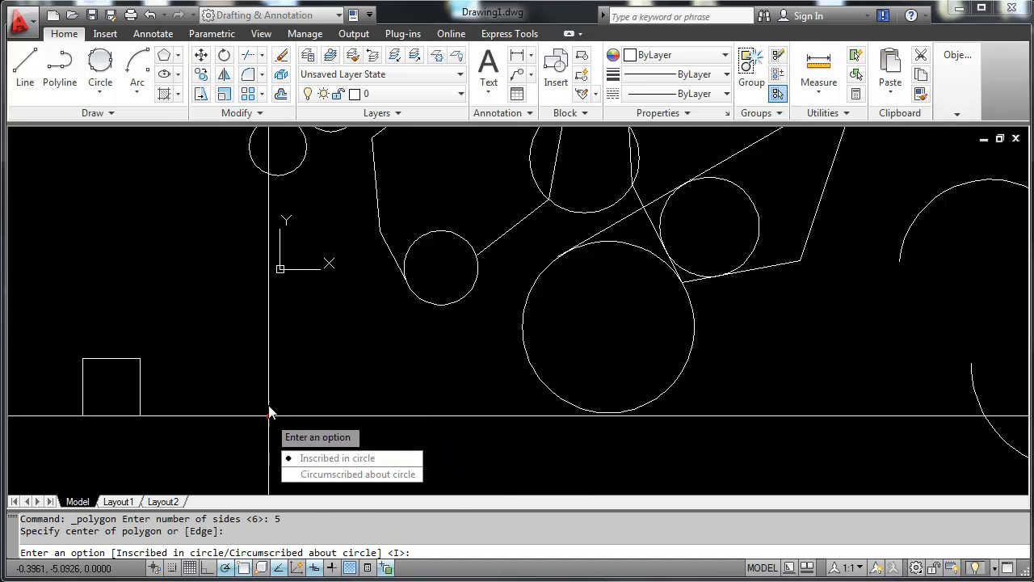
type("c")
key("Return")
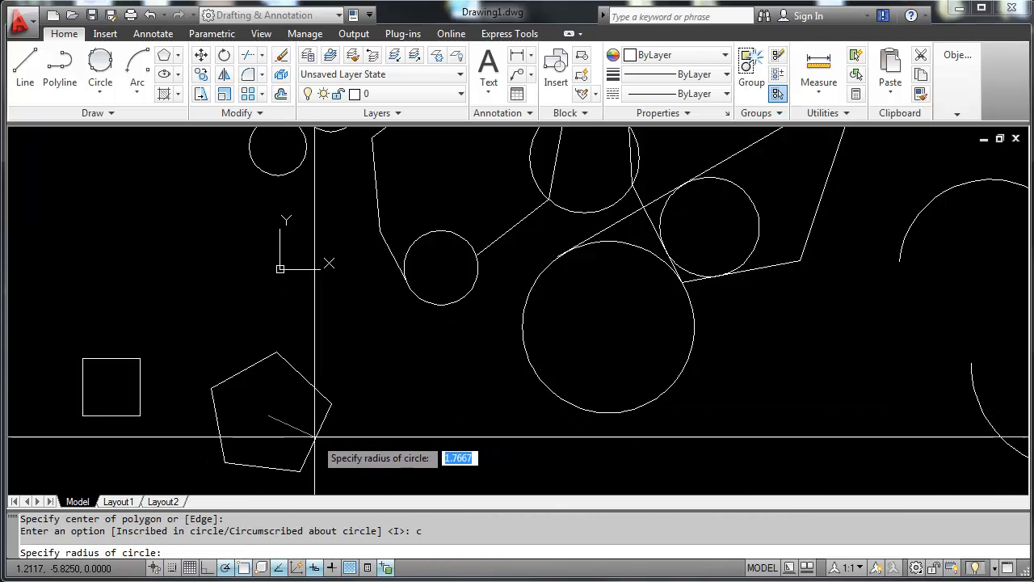
left_click(287, 448)
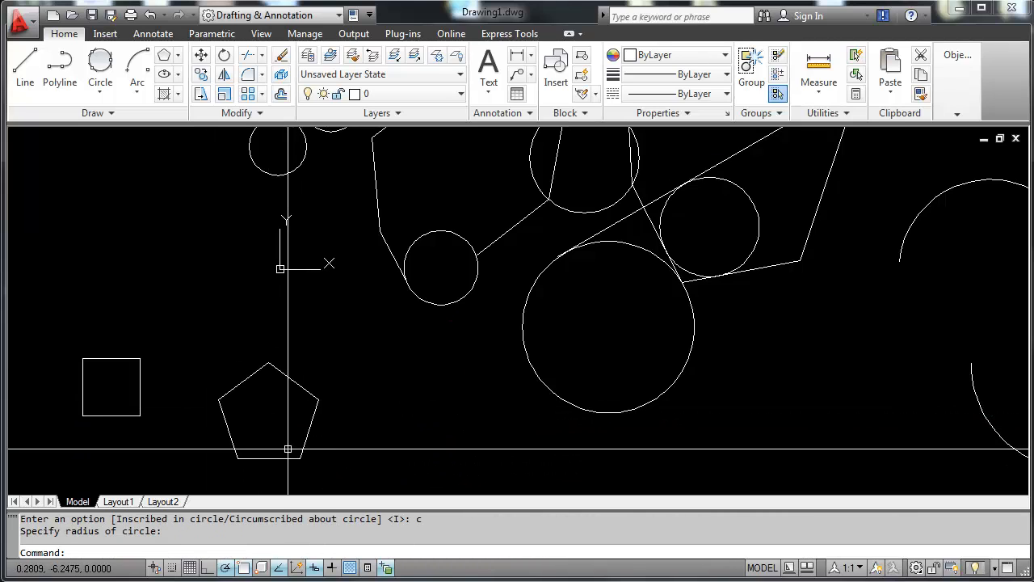
Draw a center-defined ellipse to the right of the arcs, with a horizontal half-axis of about 3.5 and a shorter vertical one
left_click(166, 80)
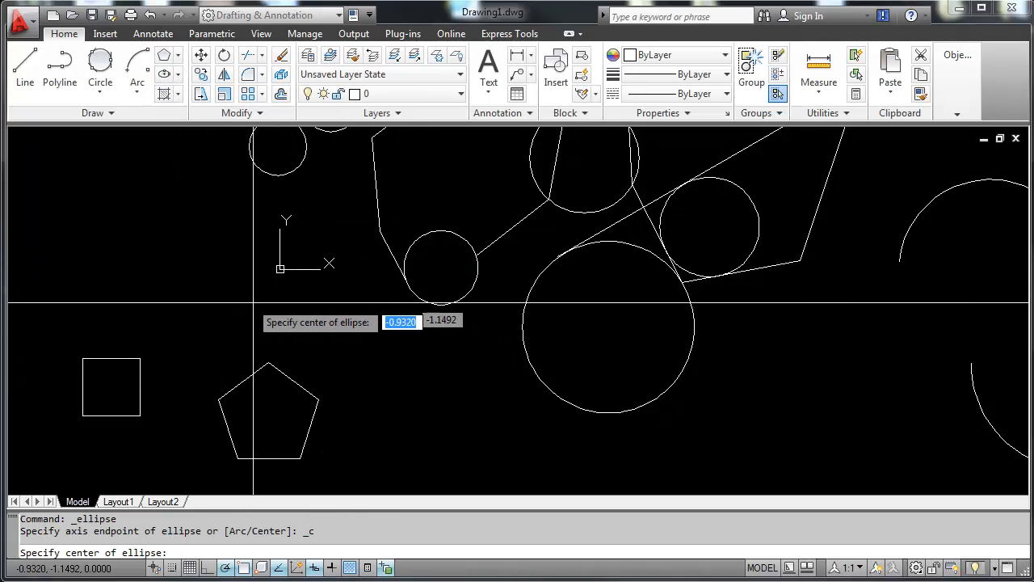
scroll(259, 308, "down", 5)
mouse_move(407, 317)
middle_mouse_down()
mouse_move(278, 385)
mouse_move(221, 363)
middle_mouse_up()
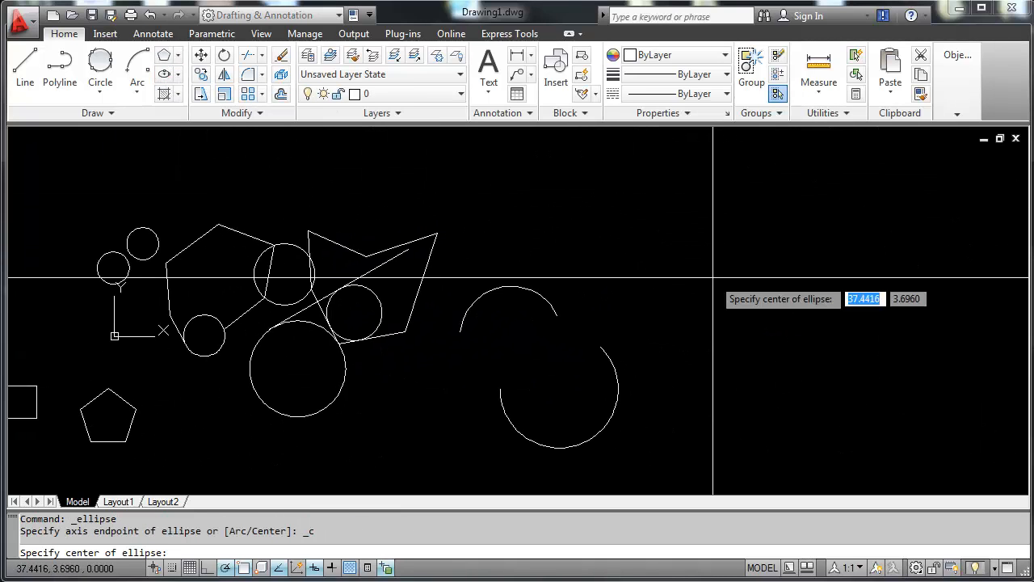
left_click(713, 278)
left_click(768, 278)
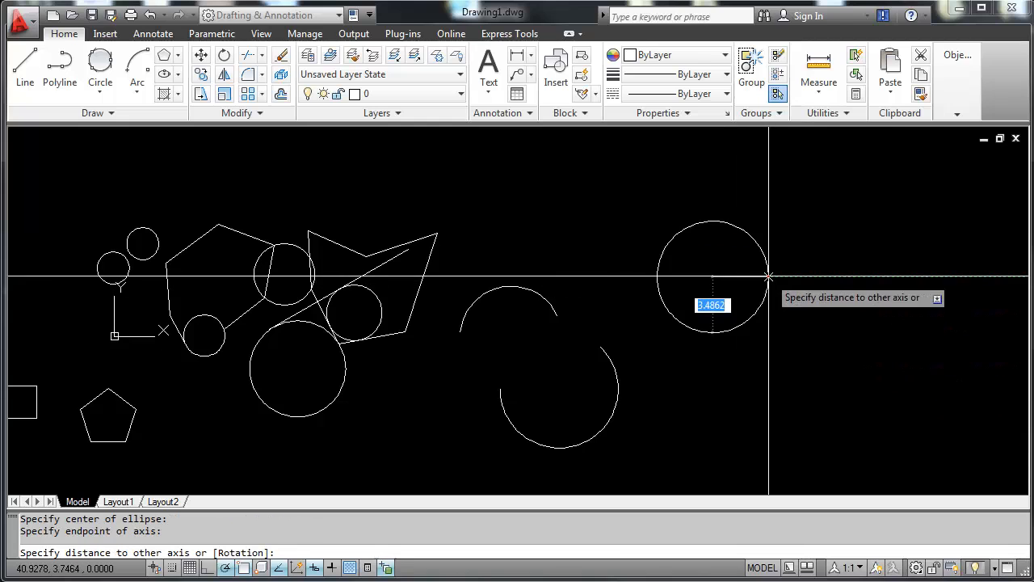
left_click(712, 243)
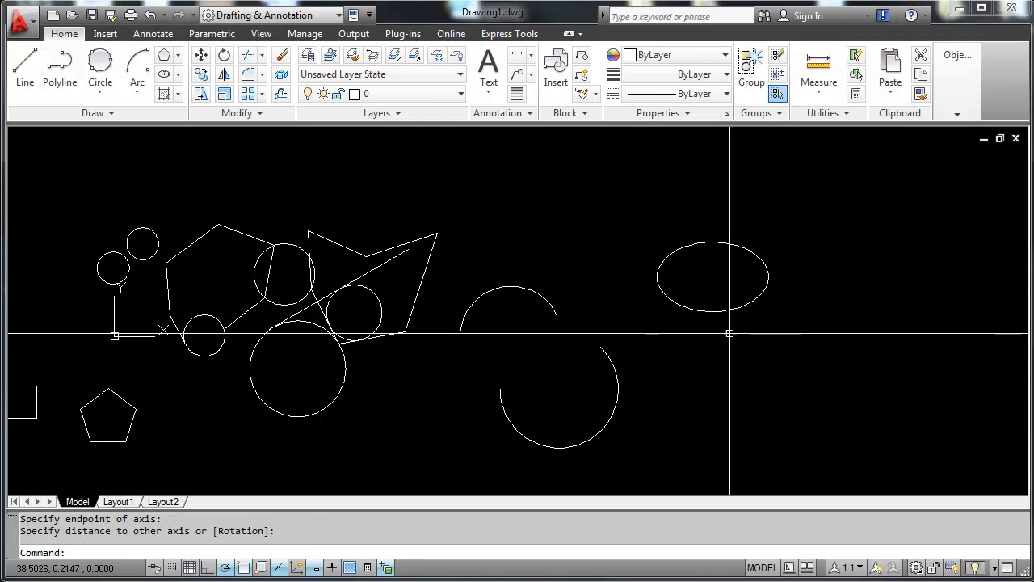
Hatch the three-sided gap above the large circle, both slivers of the circle overlapping the two polygonal outlines, and the circle nearest the origin with ANSI32
left_click(166, 94)
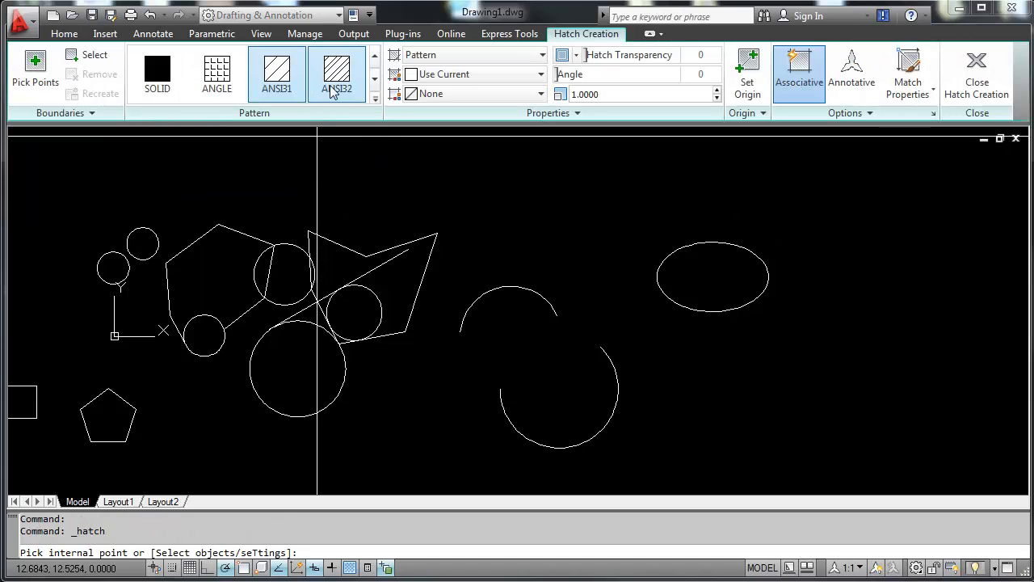
left_click(337, 74)
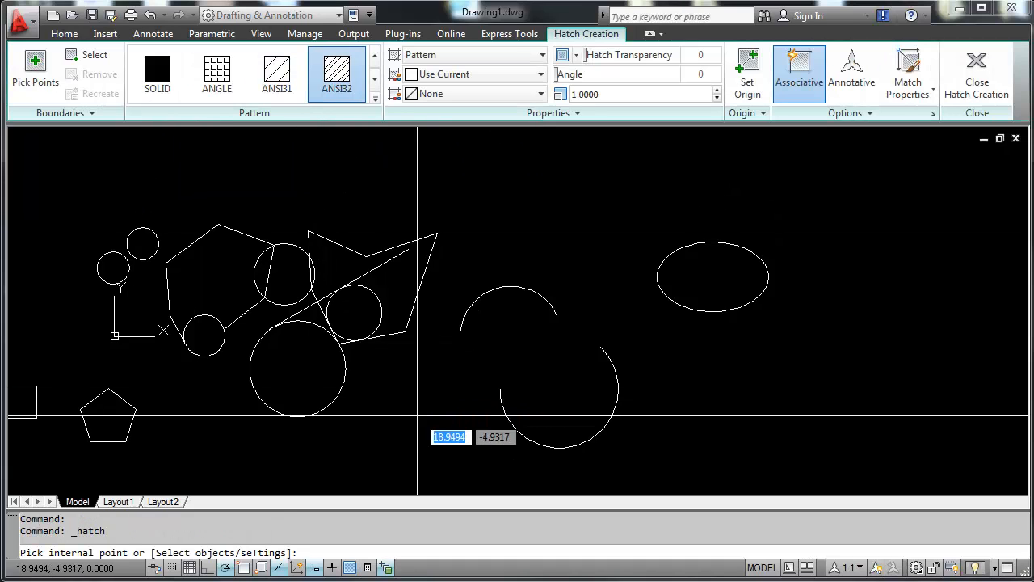
scroll(262, 275, "up", 3)
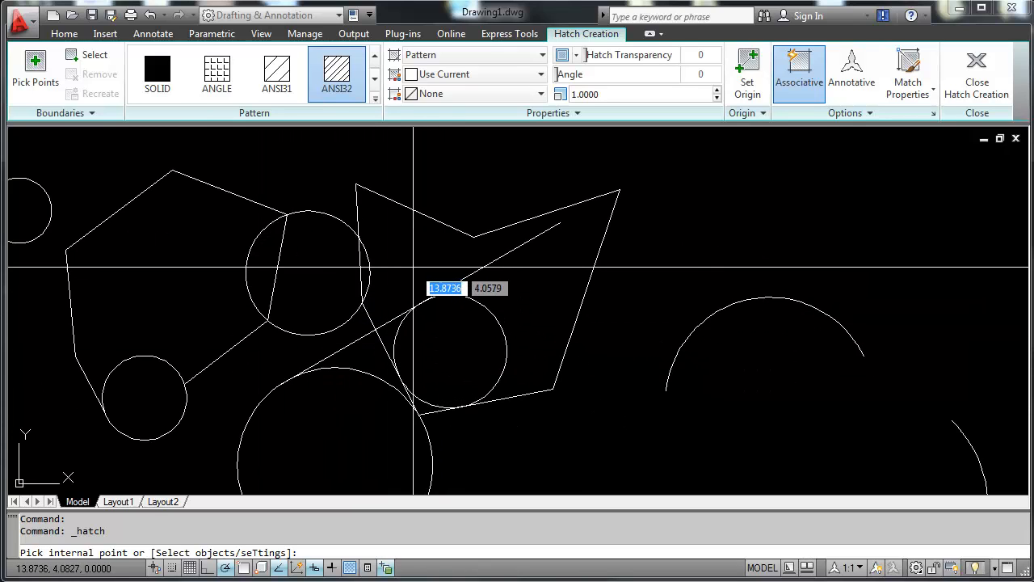
left_click(371, 360)
left_click(273, 280)
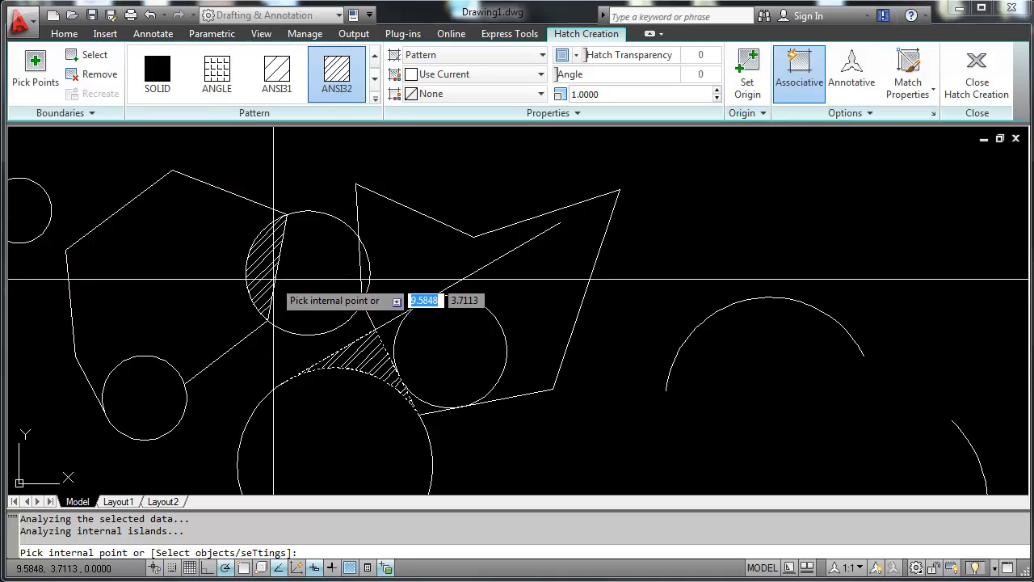
left_click(365, 276)
scroll(450, 343, "down", 4)
scroll(415, 381, "up", 2)
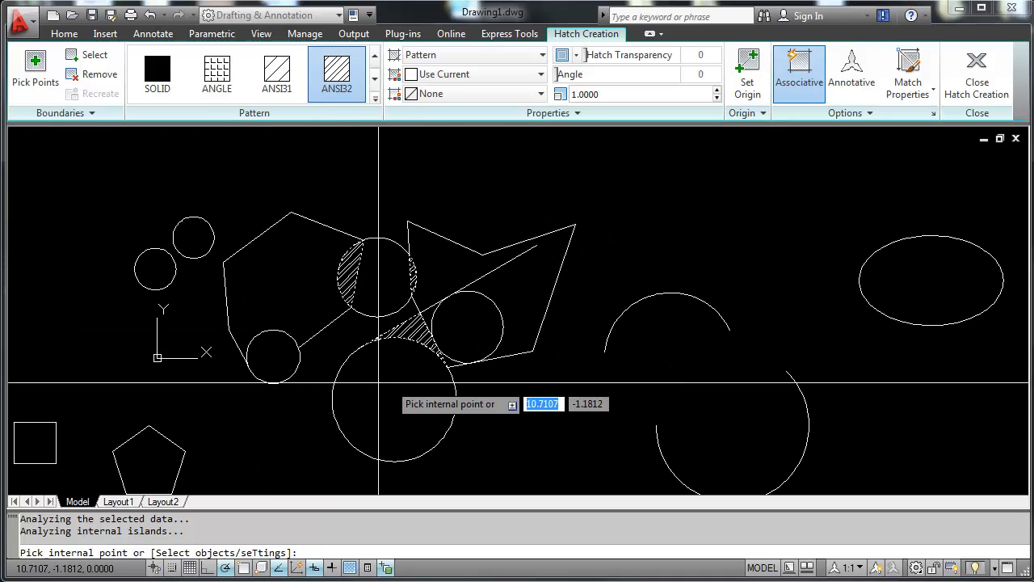
left_click(268, 358)
key("Return")
scroll(269, 358, "up", 5)
scroll(372, 416, "down", 4)
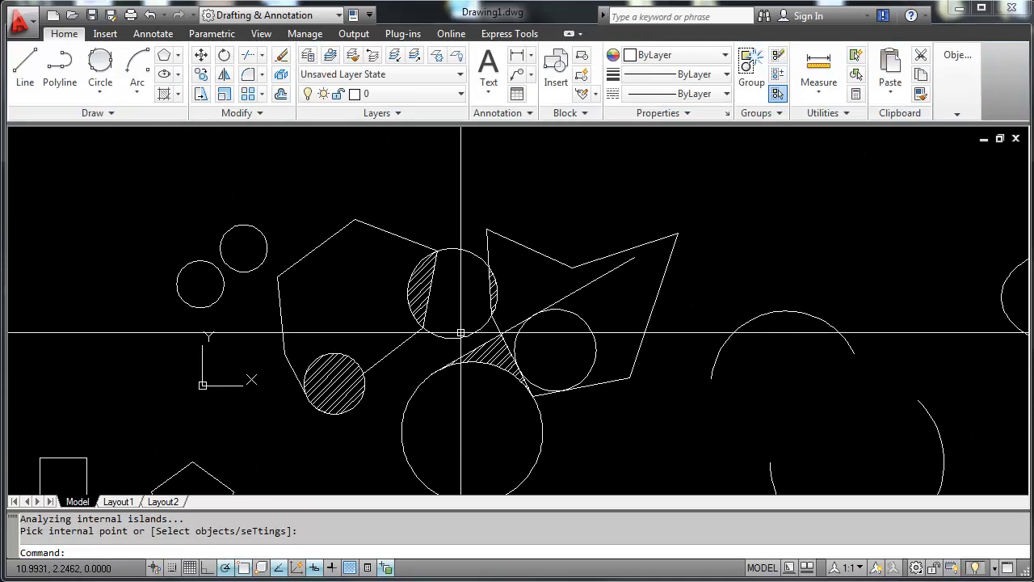
Draw a horizontal construction line through the top vertex of the left polygonal outline, with Ortho on
left_click(108, 112)
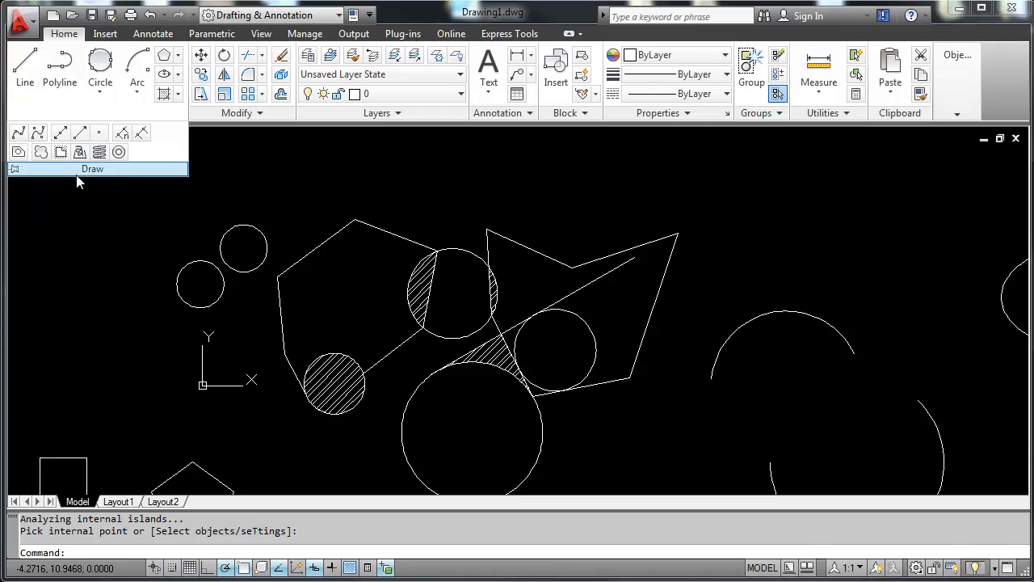
left_click(59, 132)
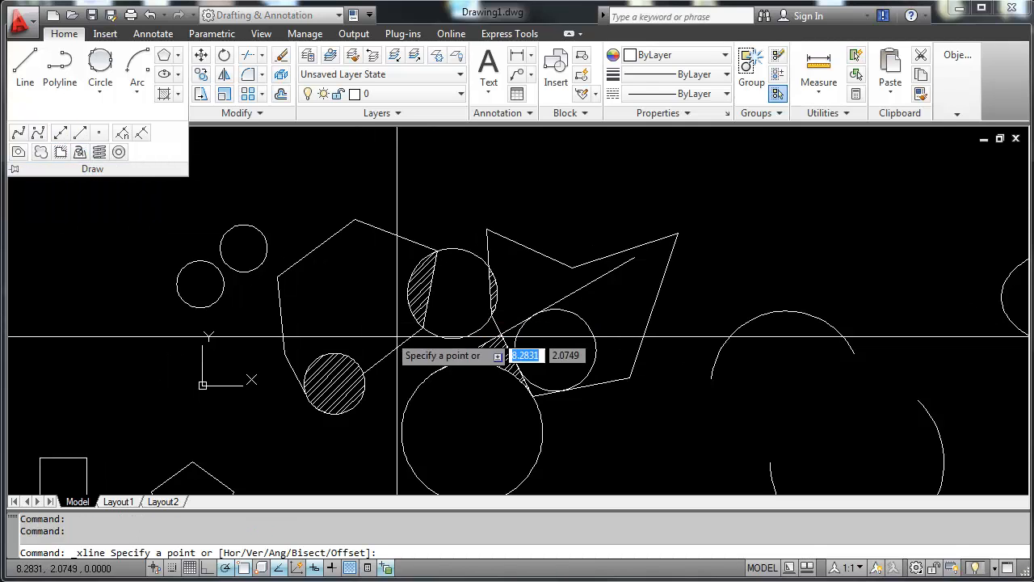
left_click(355, 219)
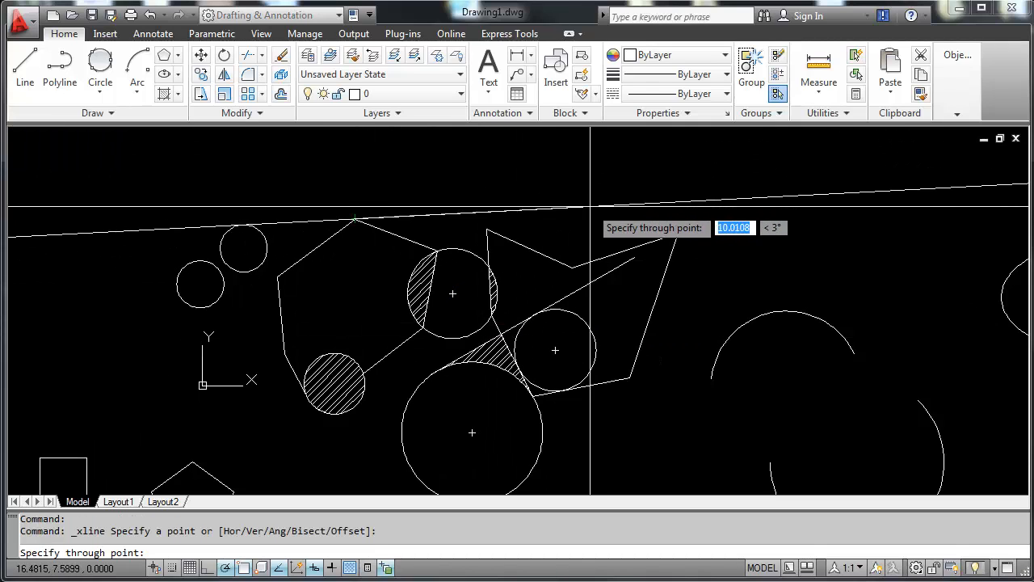
key("F8")
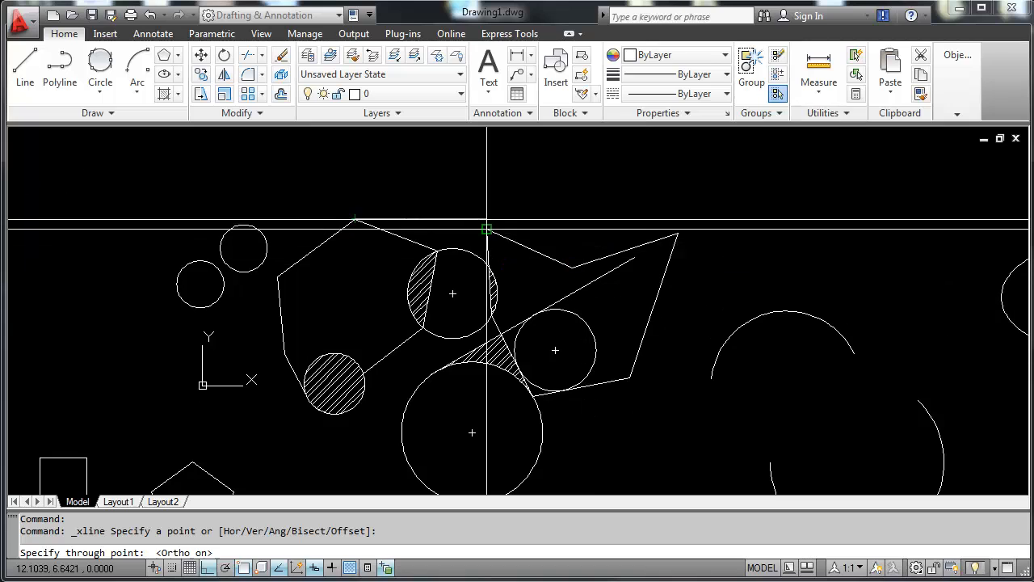
left_click(567, 220)
scroll(596, 369, "down", 4)
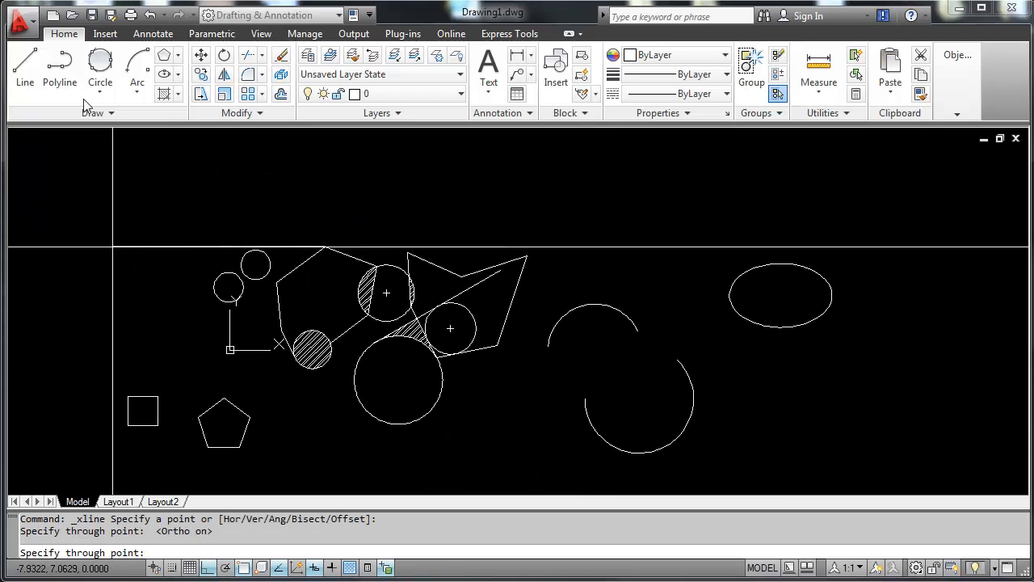
Draw a vertical line downward from a Nearest snap point on the construction line, between the arcs and the ellipse
left_click(24, 68)
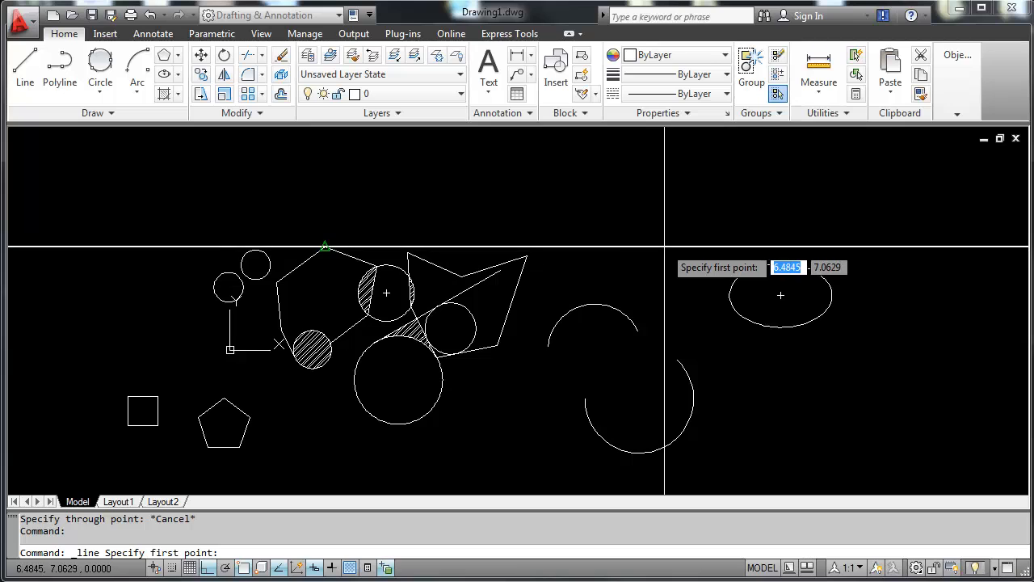
left_click(729, 536)
left_click(680, 249)
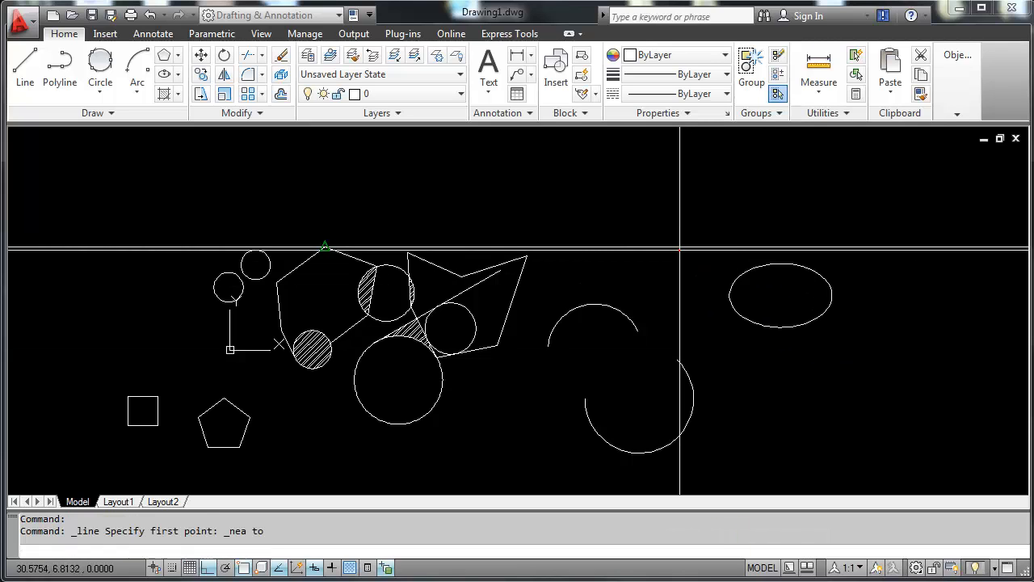
left_click(700, 332)
key("Return")
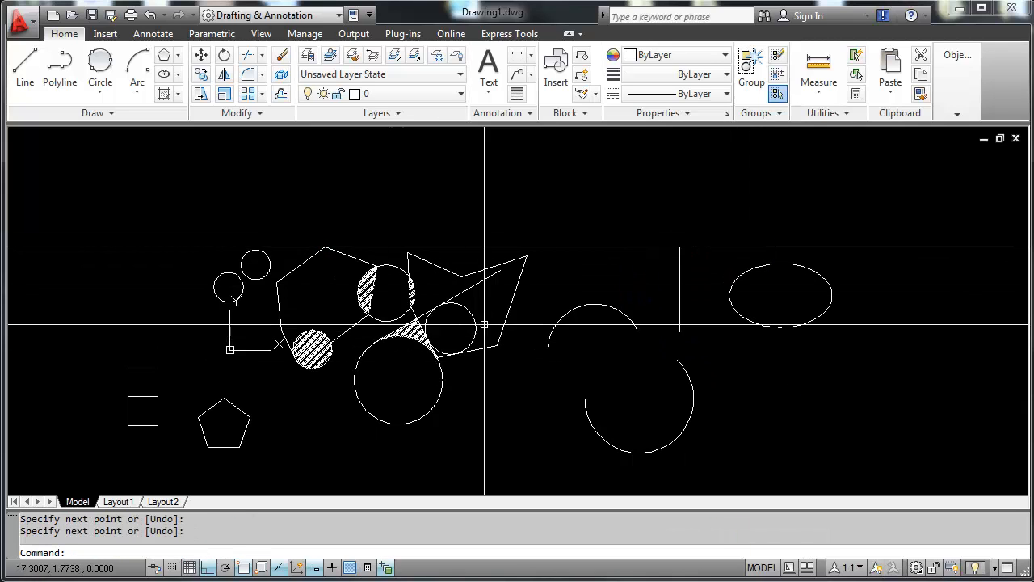
Draw a ray from between the large circle and the lower arc, rising diagonally rightward through a point above the upper arc, with Ortho off
left_click(92, 112)
left_click(78, 132)
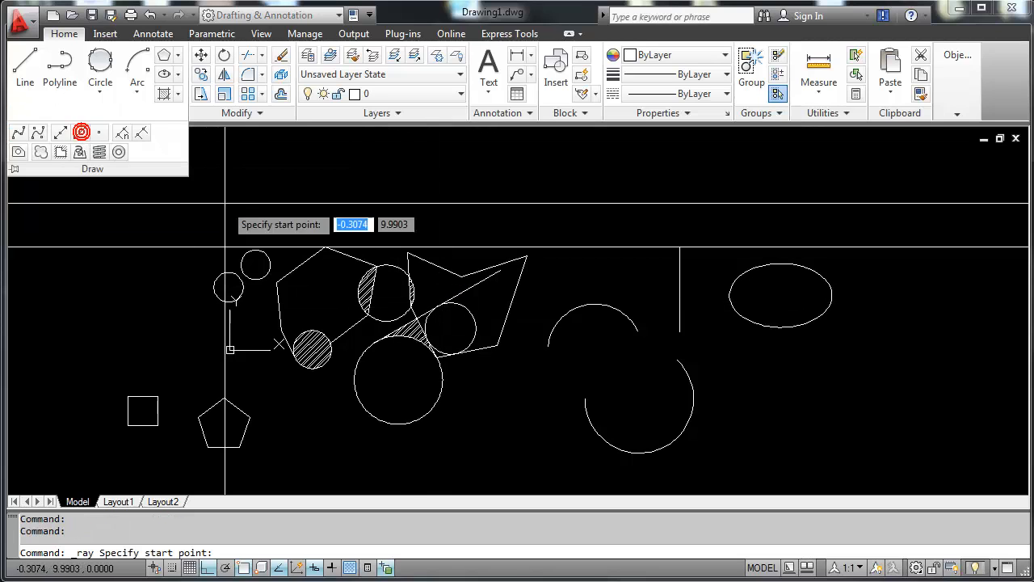
left_click(514, 397)
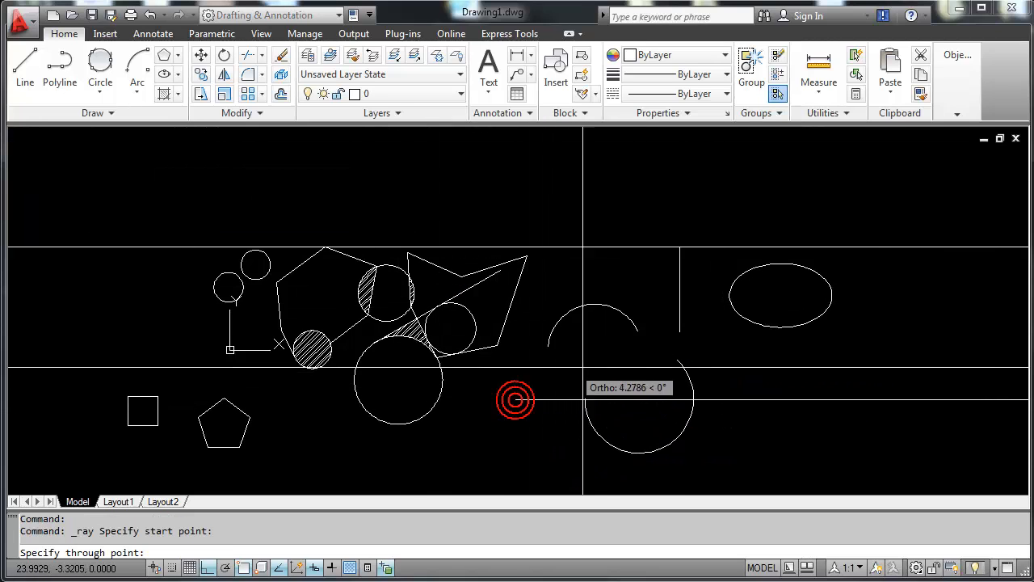
key("F8")
left_click(601, 284)
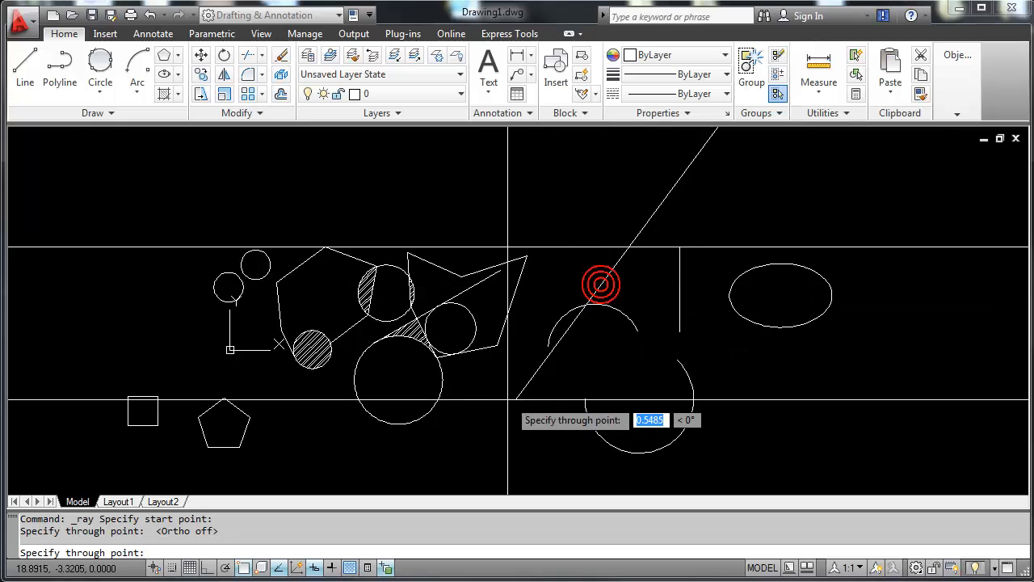
right_click(628, 375)
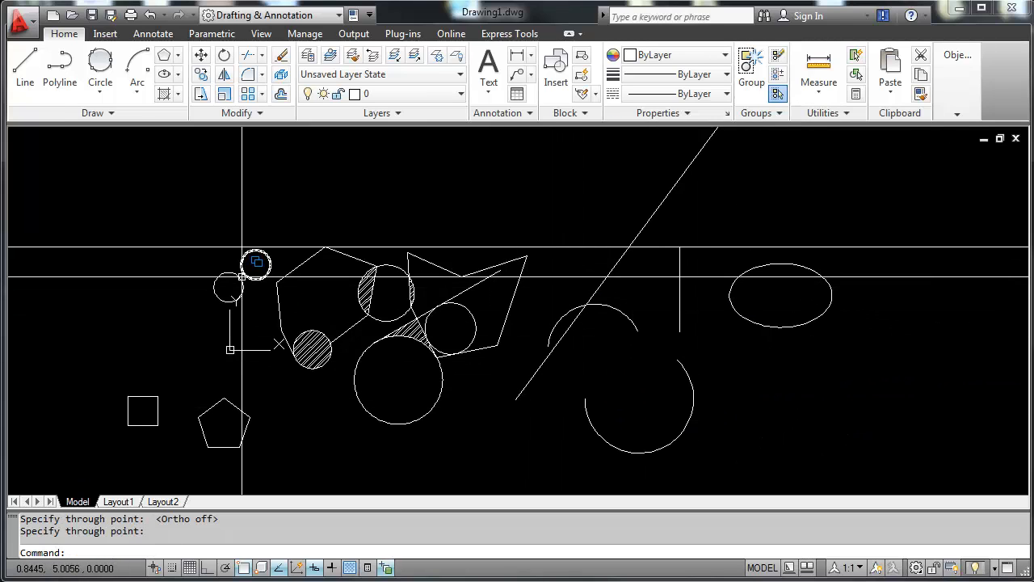